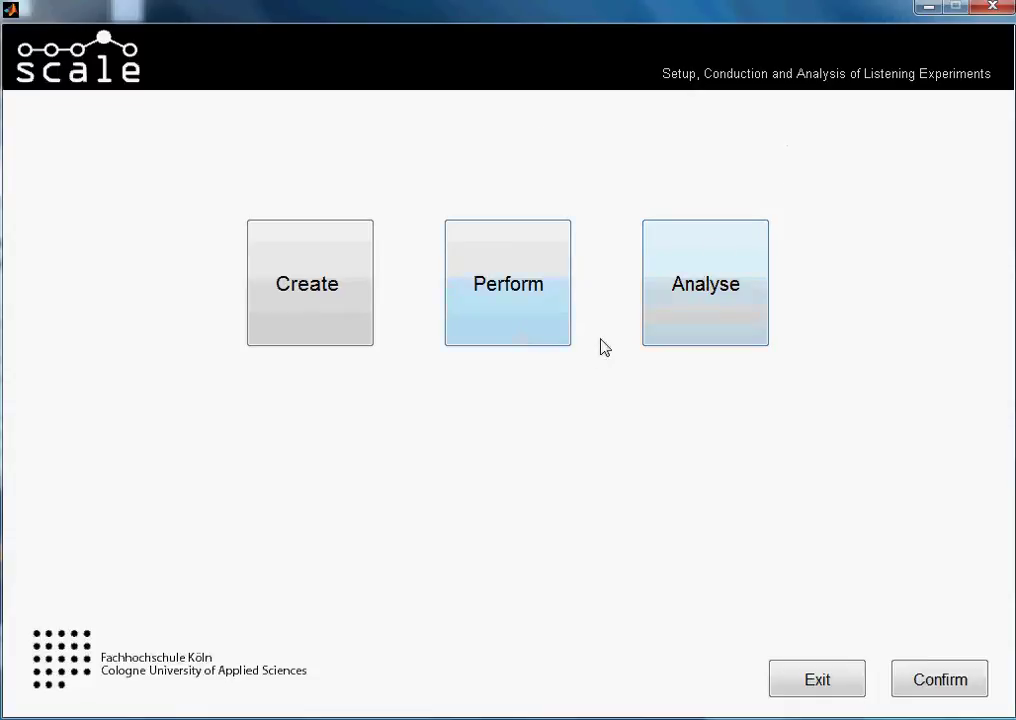
Switch to Analyse mode and select the semdiferenctial_tutorial test to analyse
click(675, 306)
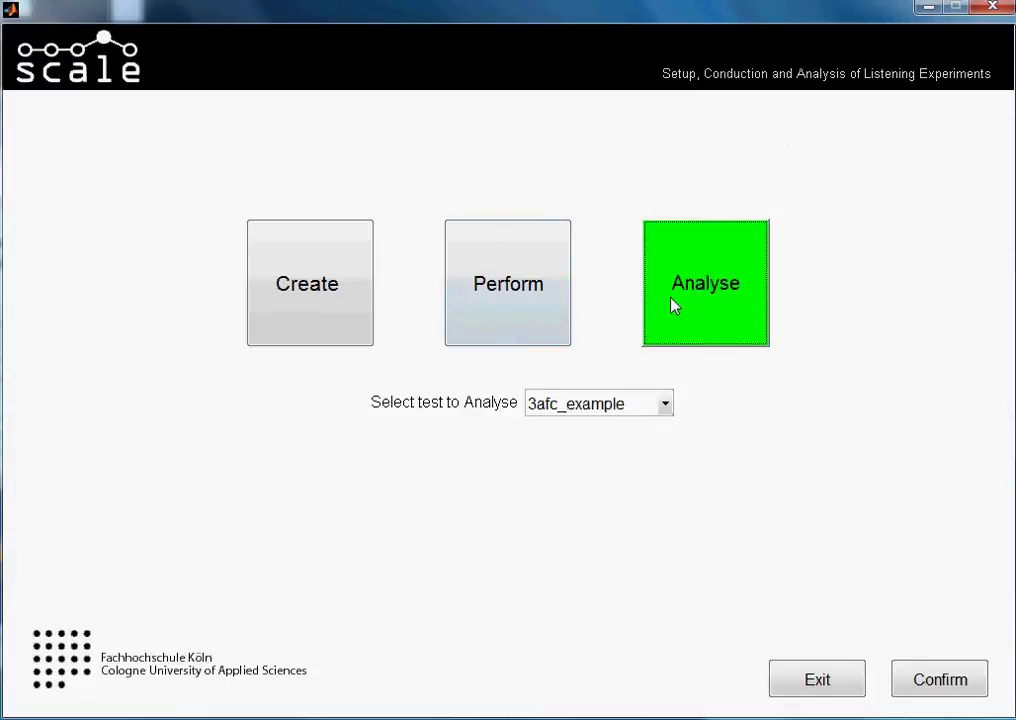
click(664, 408)
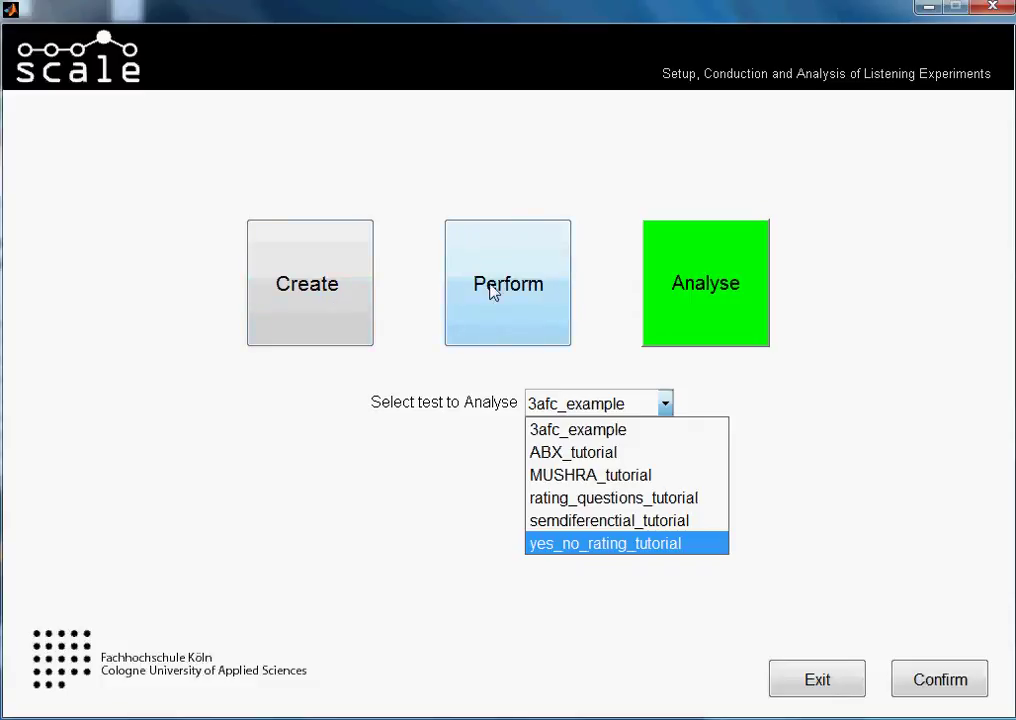
click(545, 521)
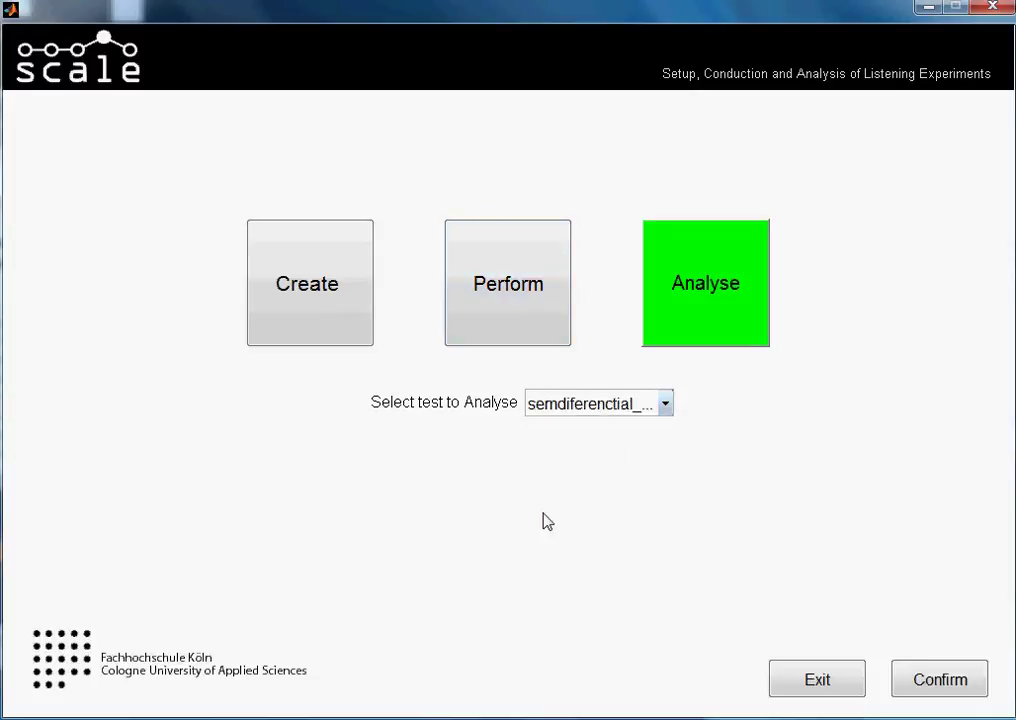
Confirm the test and scroll through the Available results list of five files
click(928, 690)
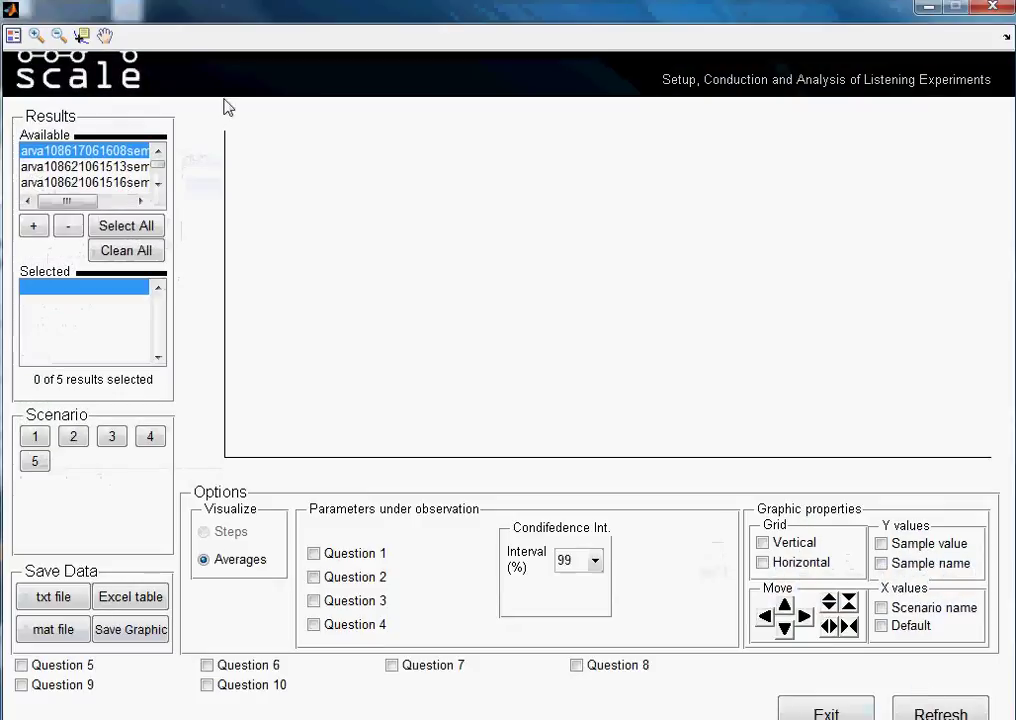
click(158, 184)
click(158, 184)
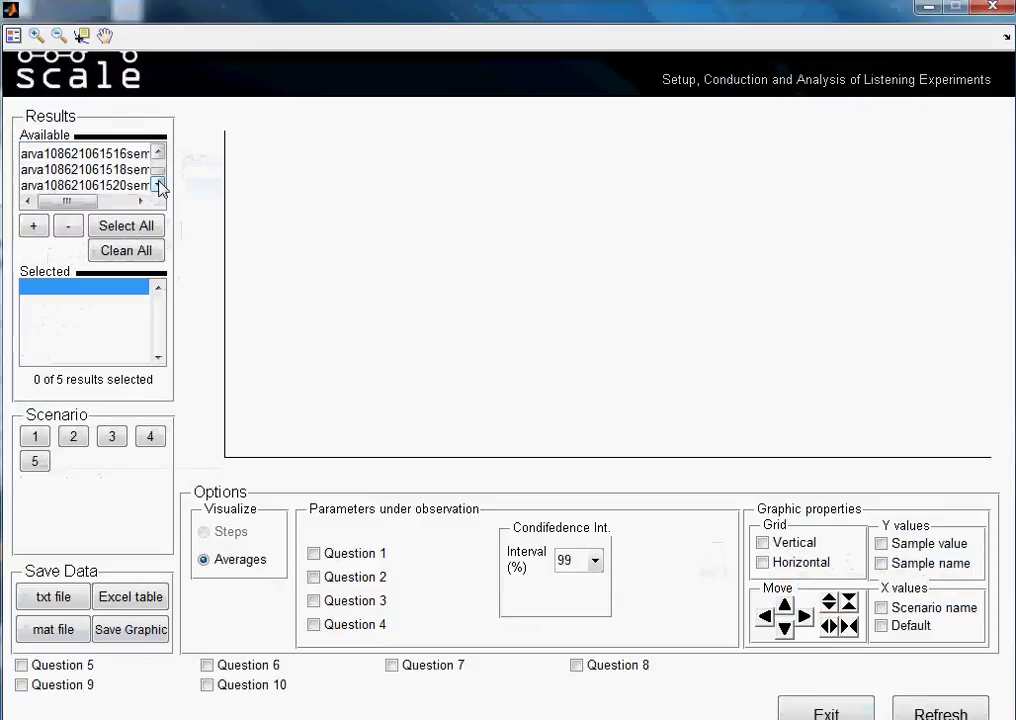
click(158, 151)
click(158, 152)
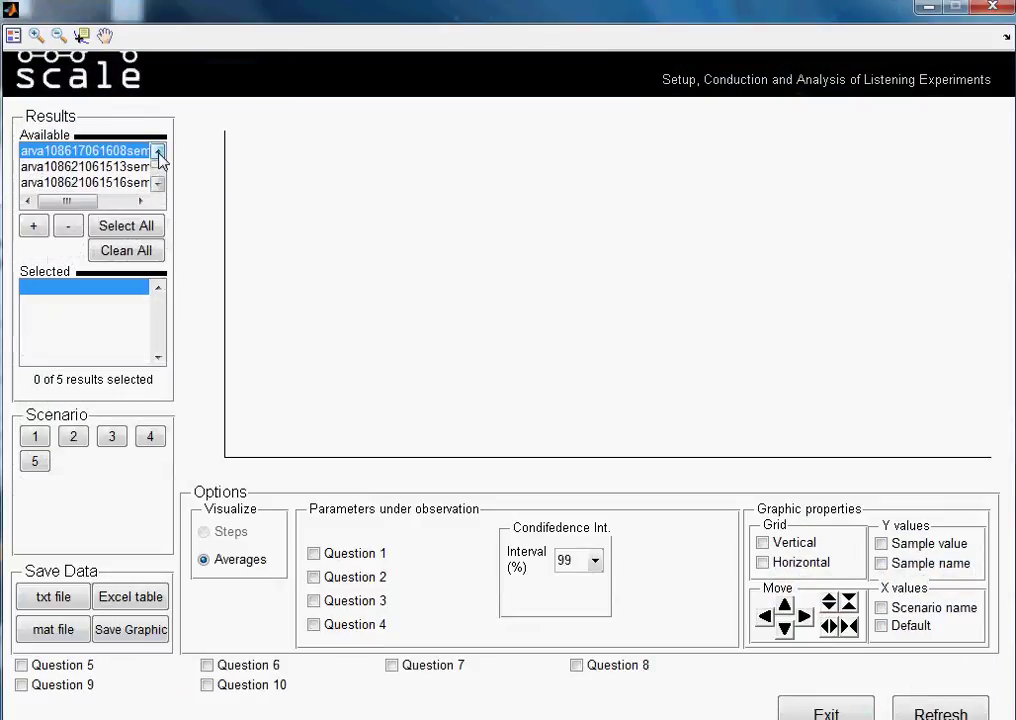
click(158, 184)
click(158, 184)
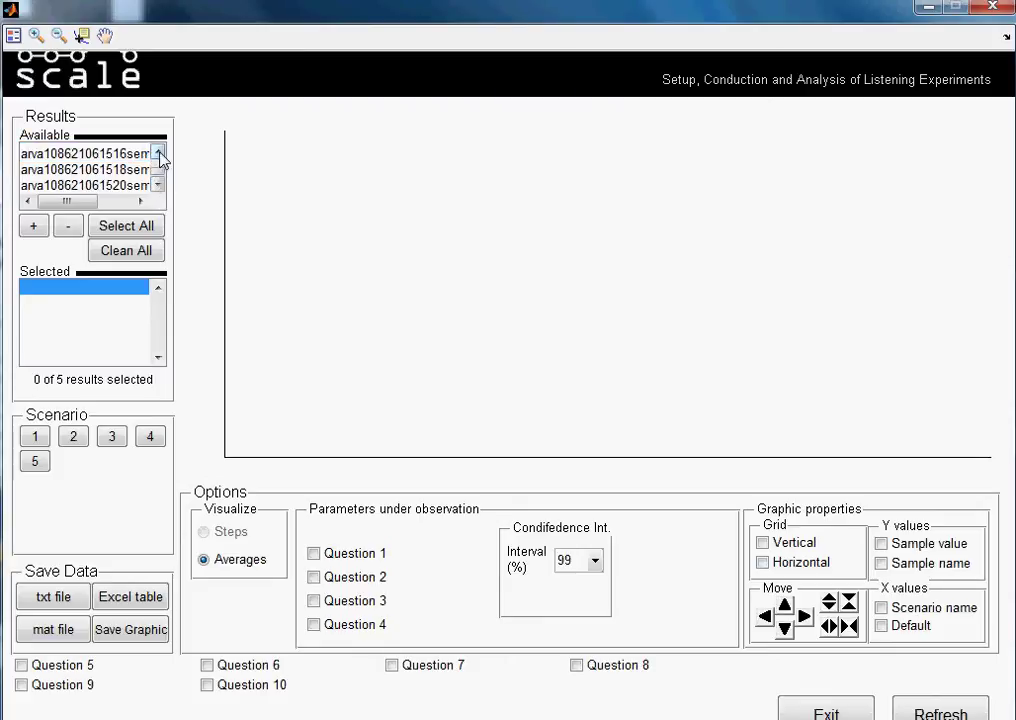
click(158, 151)
click(158, 151)
Highlight the 1513 result file, then the 1608 result file, in Available results
click(134, 166)
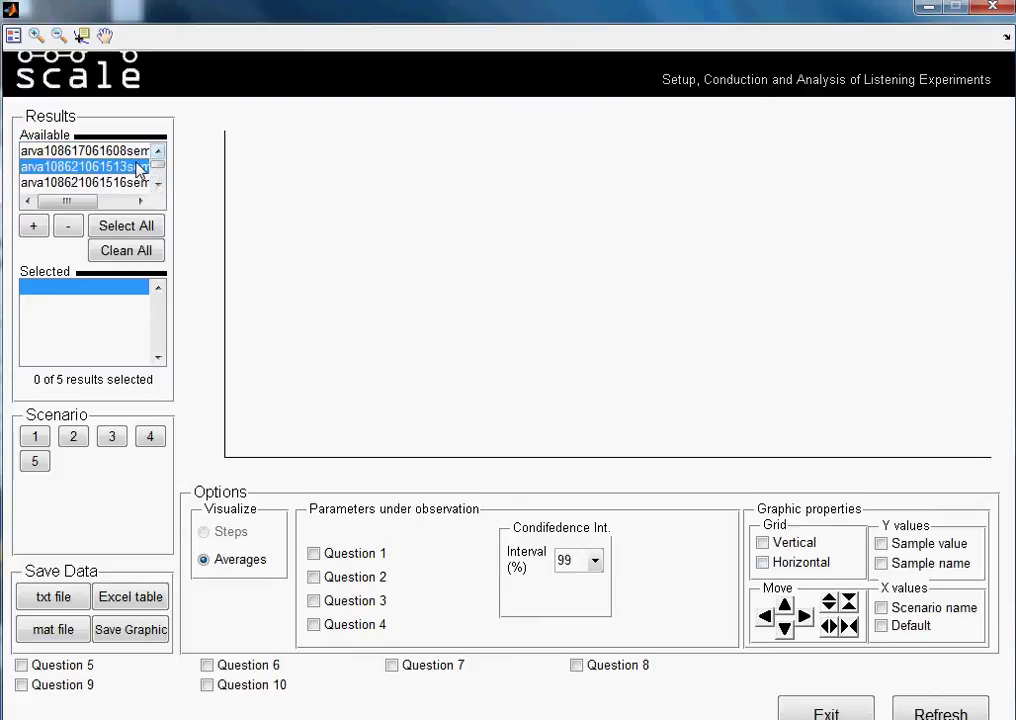
click(158, 185)
click(158, 185)
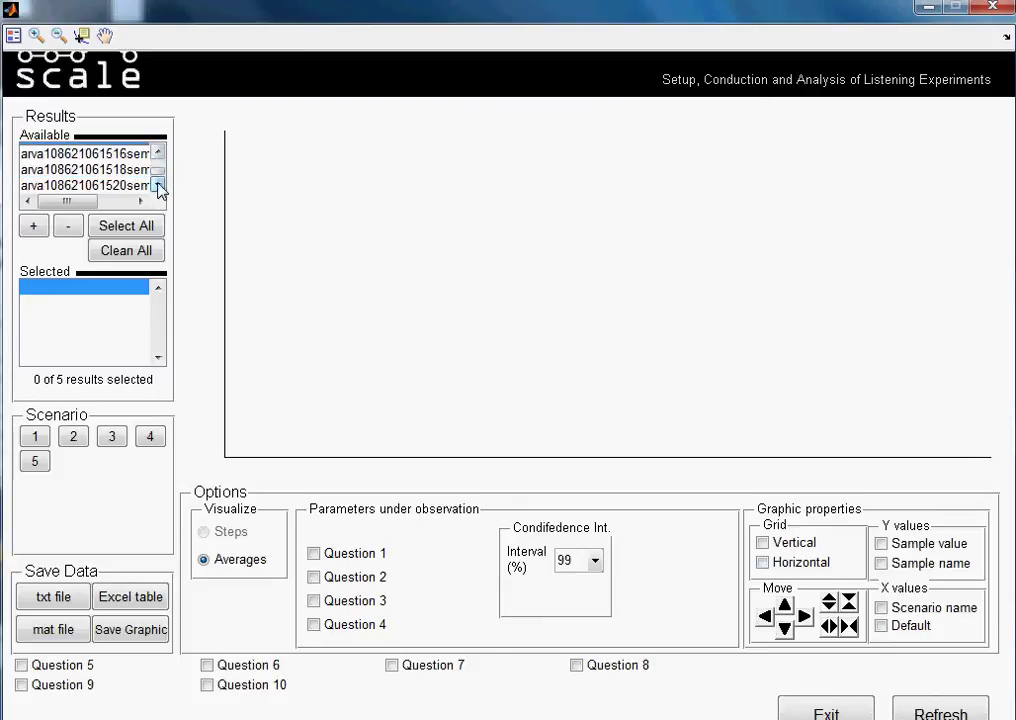
click(158, 151)
click(158, 151)
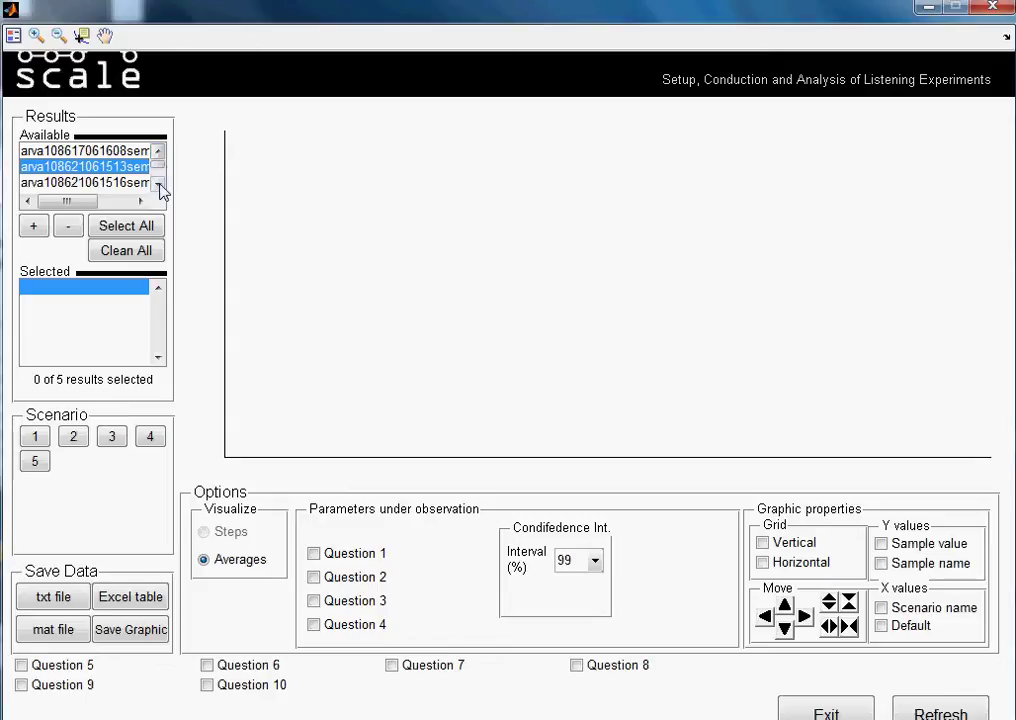
click(158, 185)
click(158, 185)
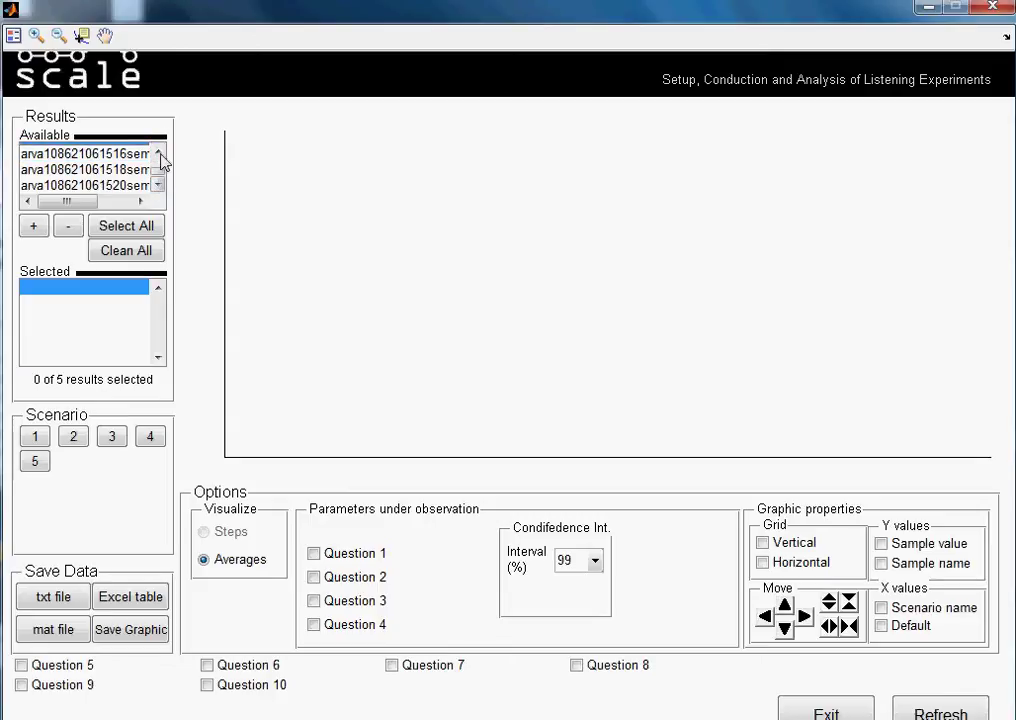
click(158, 152)
click(158, 152)
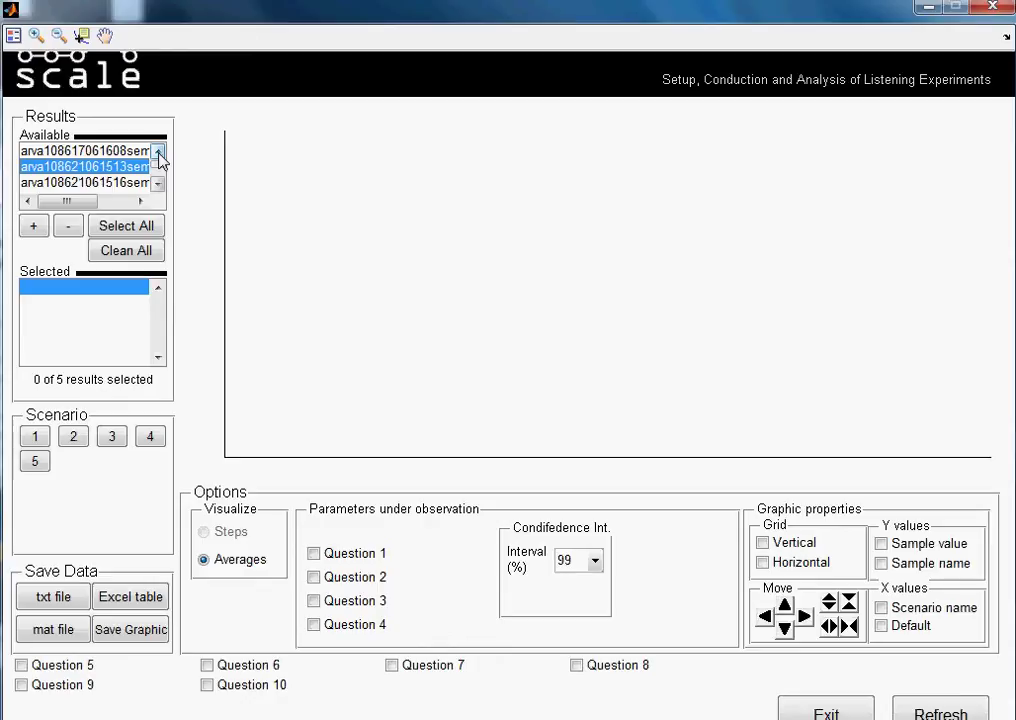
click(136, 152)
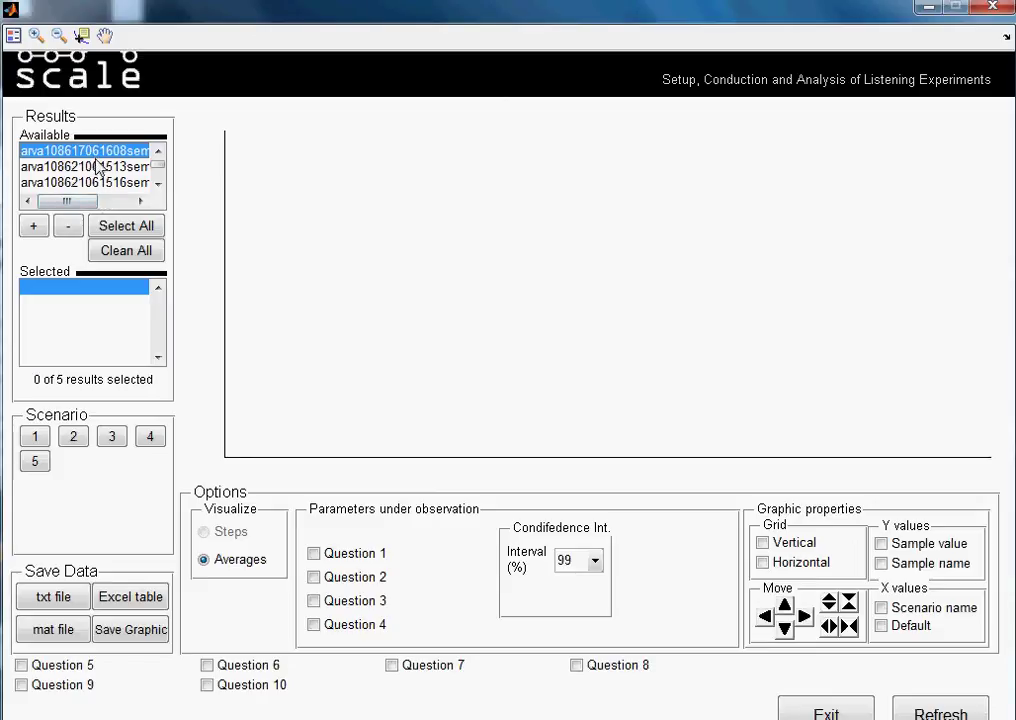
Try the +, -, Select All and Clean All buttons, leaving no results selected
click(40, 232)
click(40, 232)
click(40, 232)
click(40, 232)
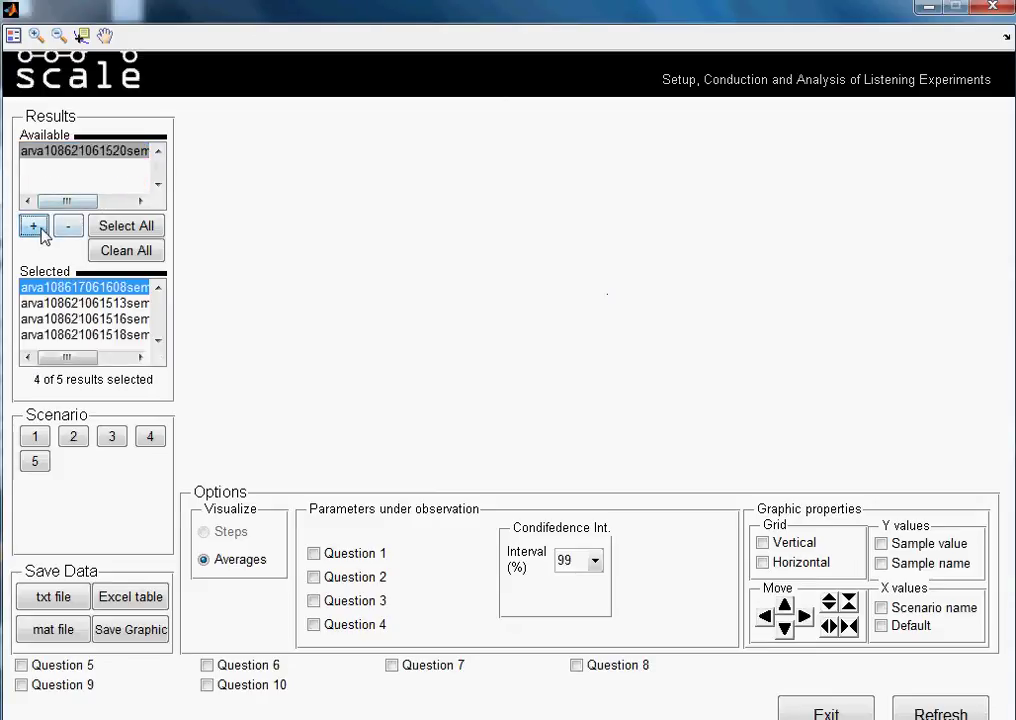
click(66, 232)
click(66, 232)
click(66, 232)
click(66, 232)
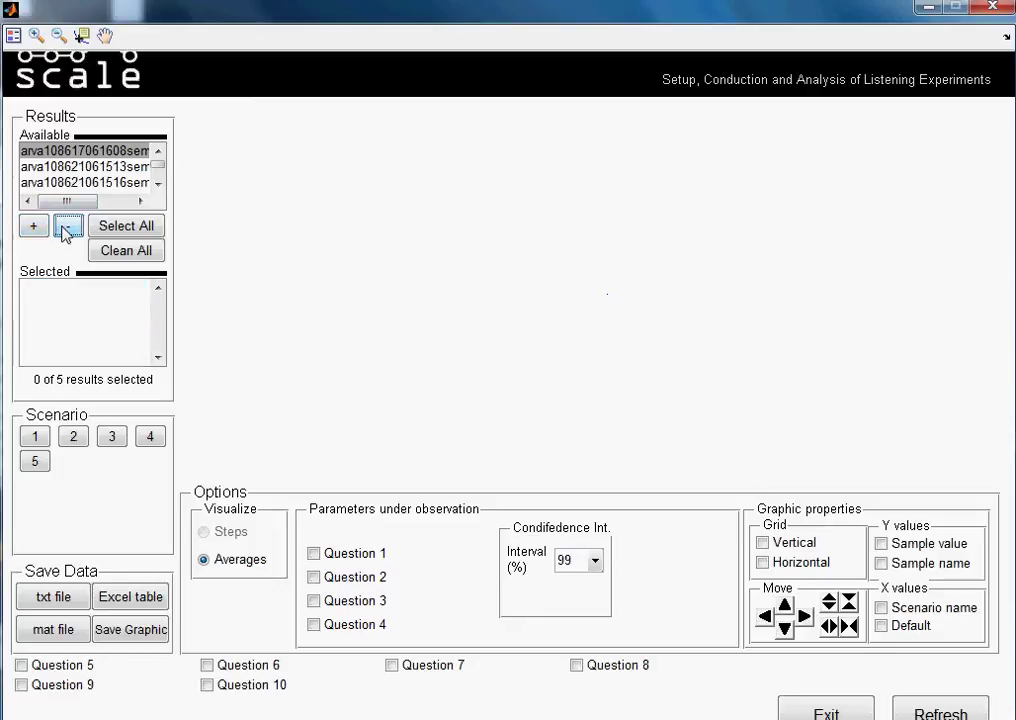
click(104, 229)
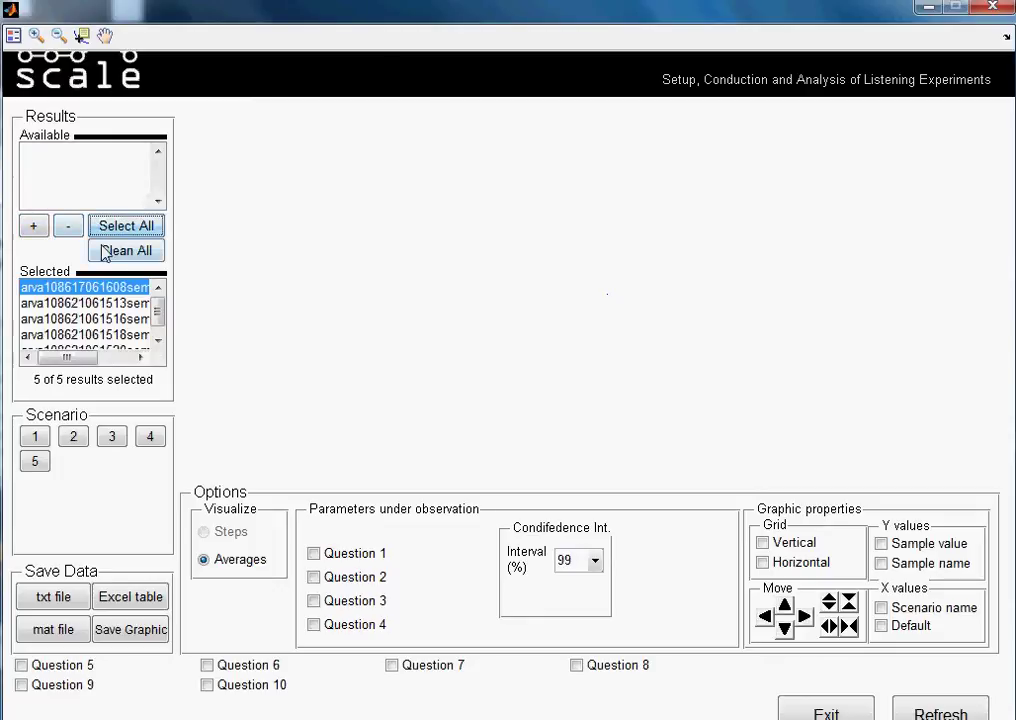
click(104, 252)
Add the 1608 result to Selected, then toggle scenarios 1 and 2 on and off
click(30, 225)
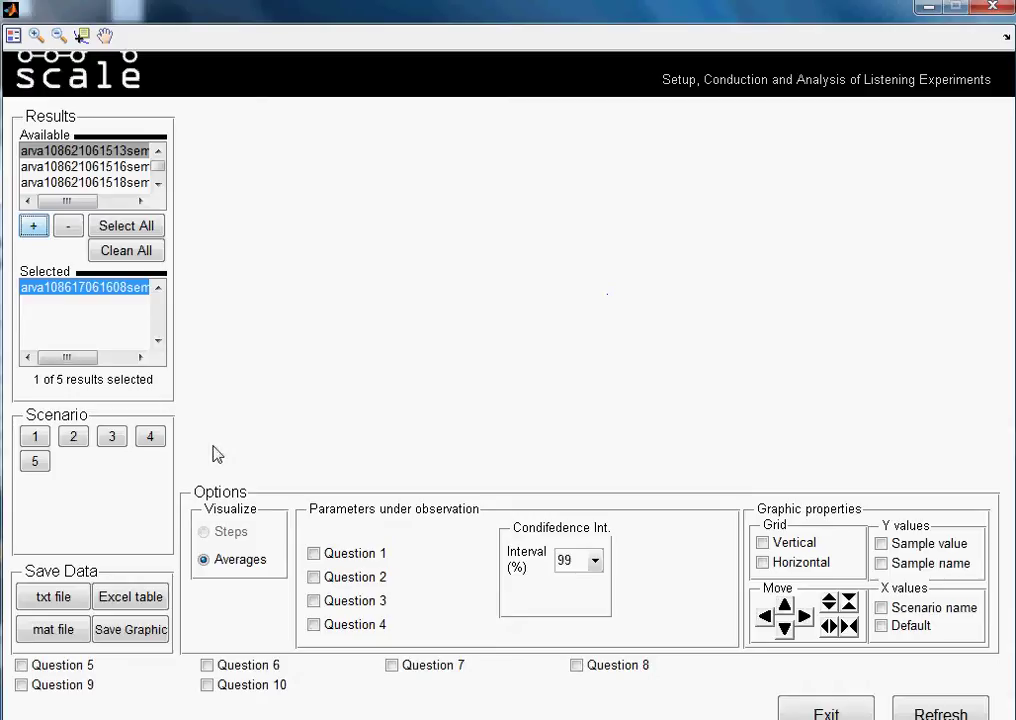
click(35, 437)
click(73, 437)
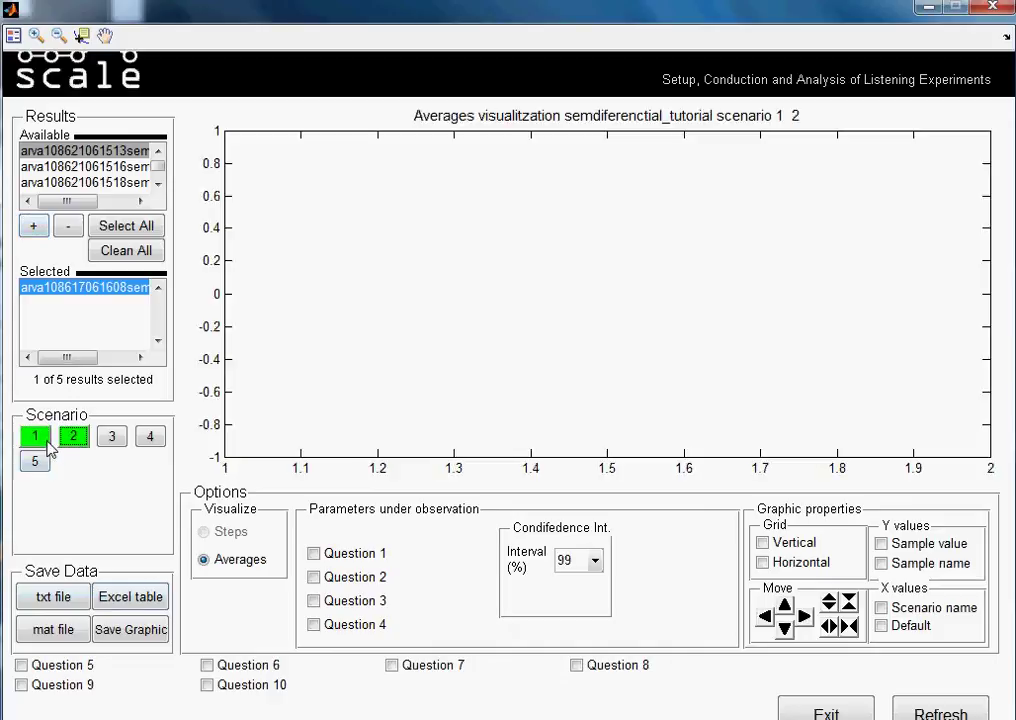
click(45, 444)
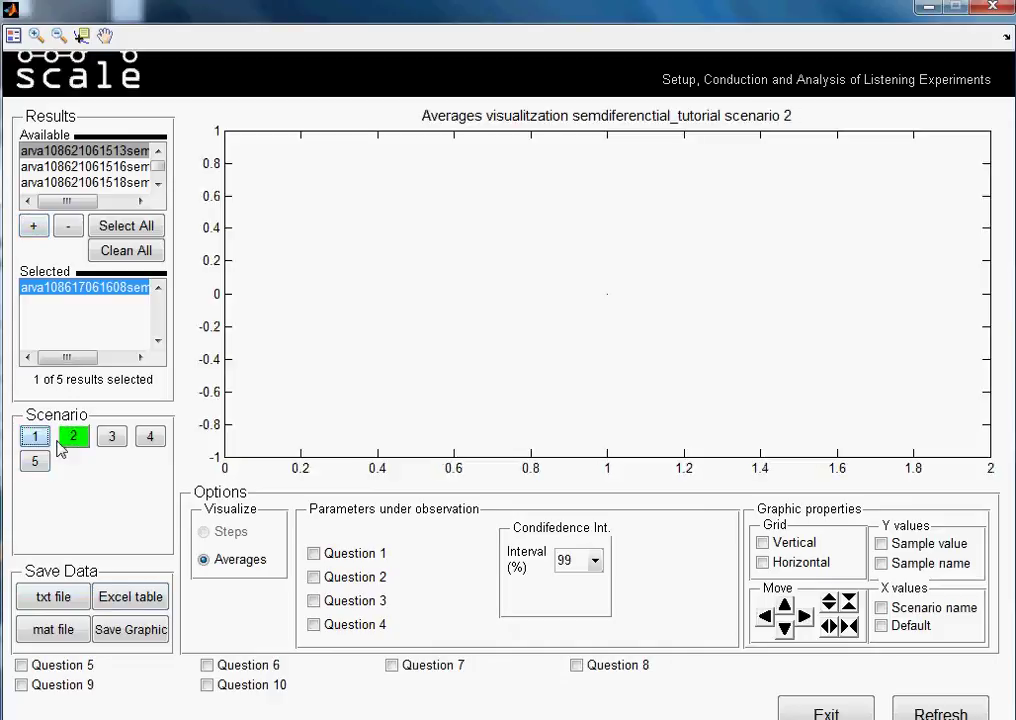
click(75, 442)
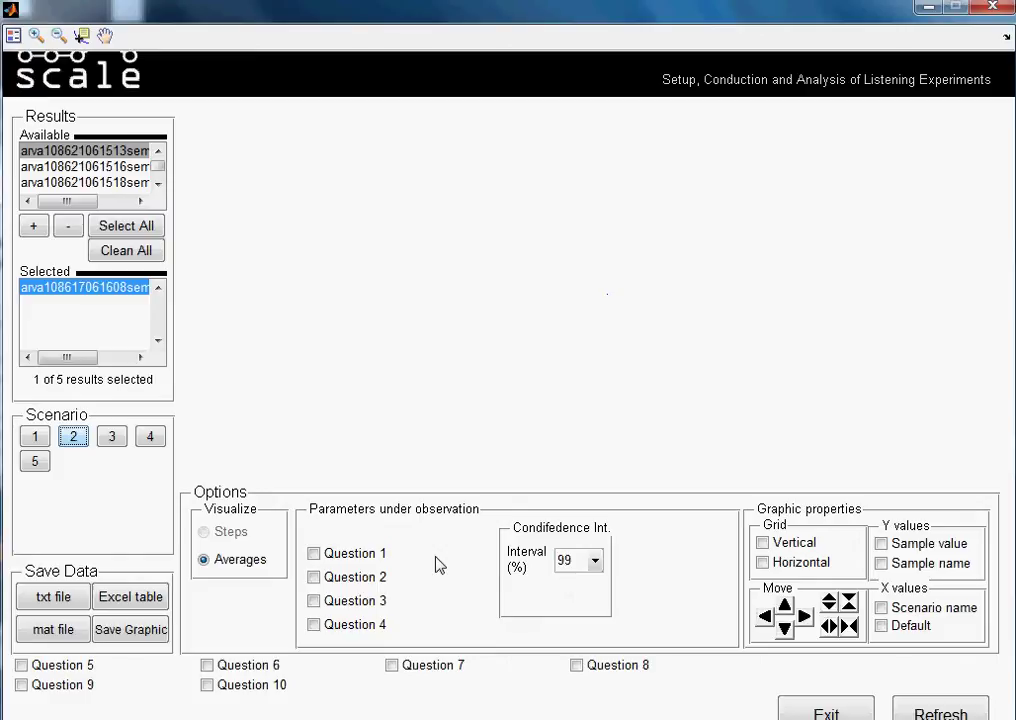
Toggle Questions 1–4 off again, then plot Question 1's single average for scenario 1
click(315, 556)
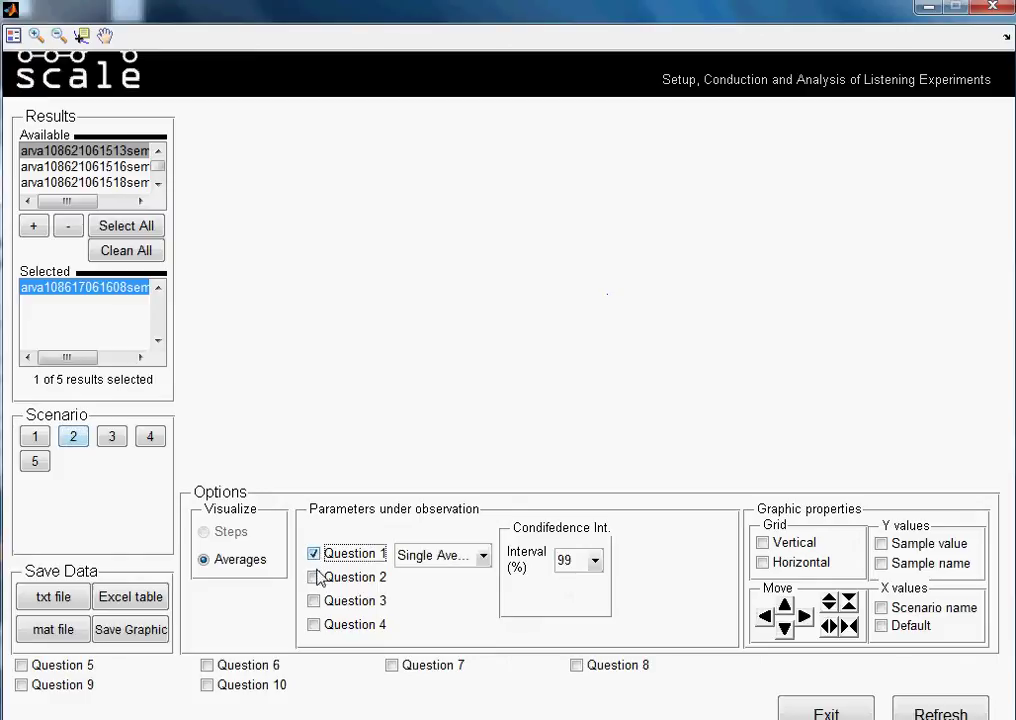
click(314, 578)
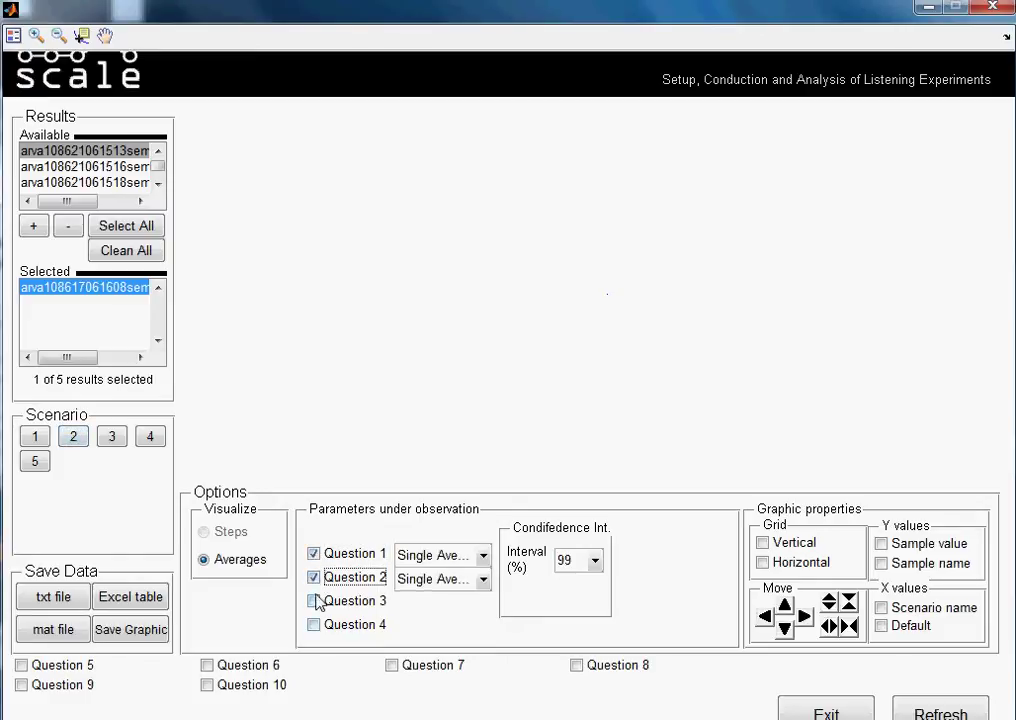
click(314, 601)
click(314, 626)
click(314, 626)
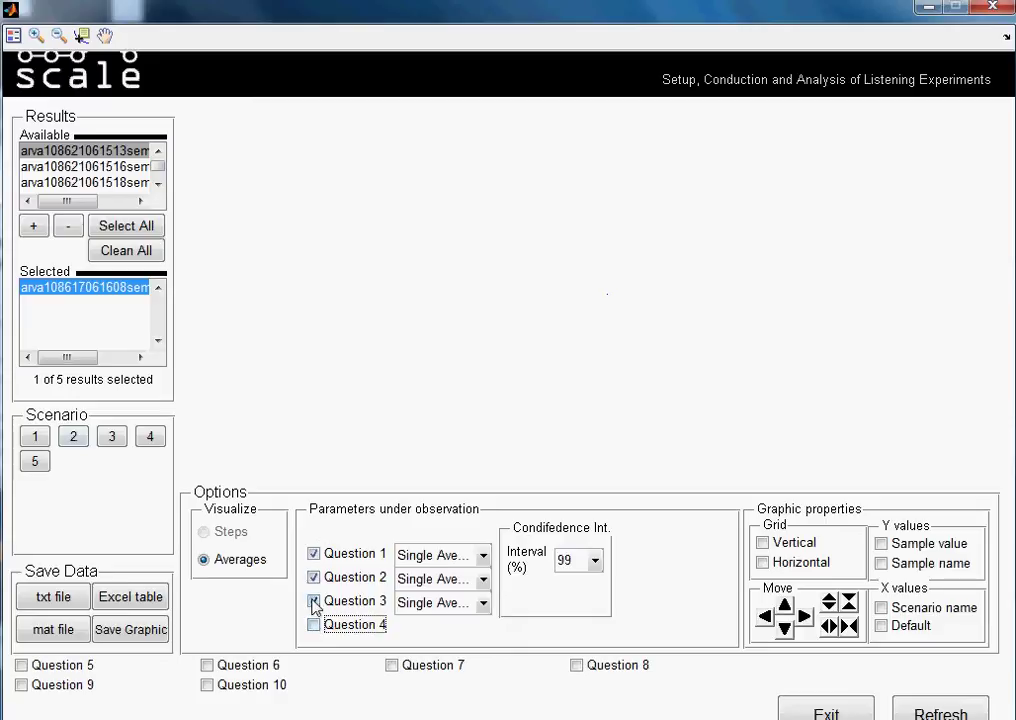
click(314, 601)
click(314, 578)
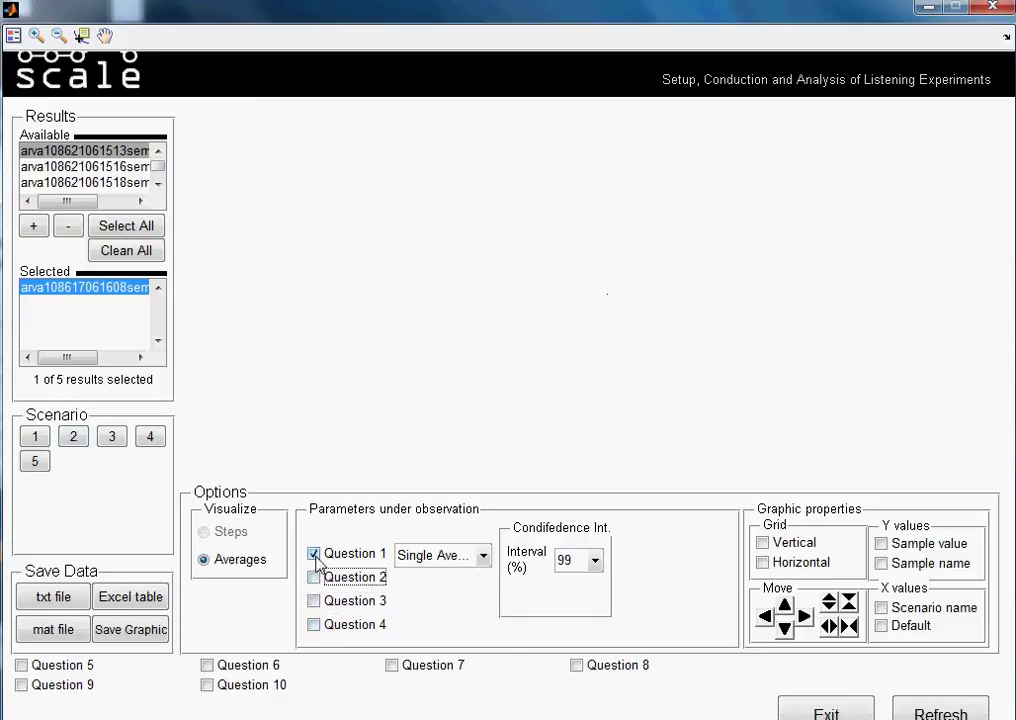
click(315, 558)
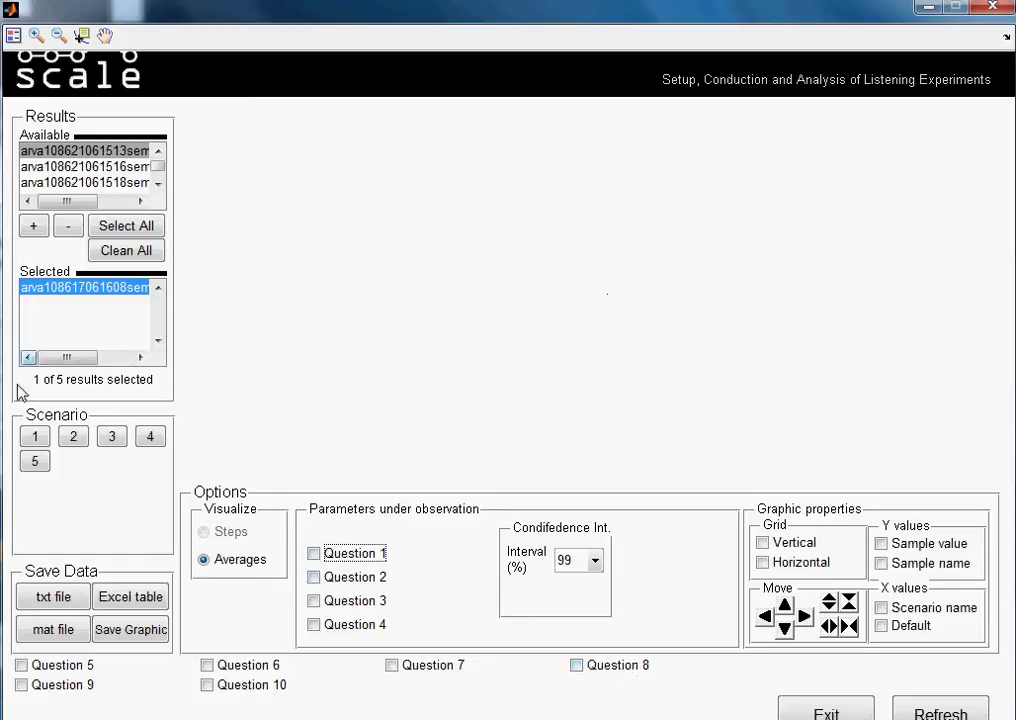
click(33, 438)
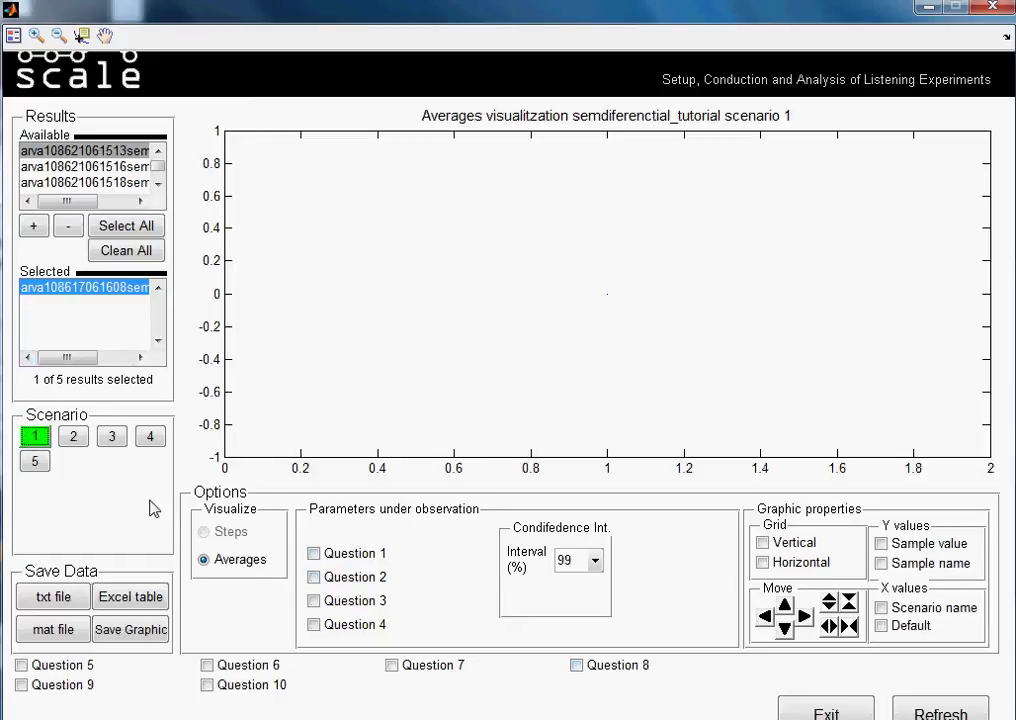
click(313, 554)
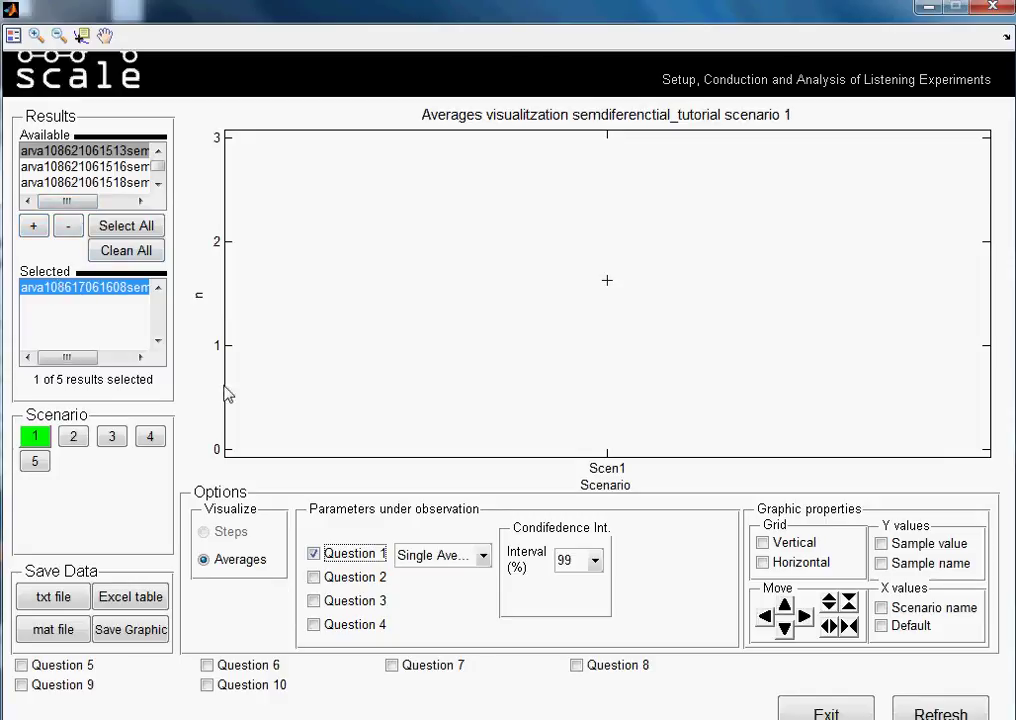
Add scenarios 2, 3, 4 and 5 and widen the x-axis so points leave the edges
click(75, 439)
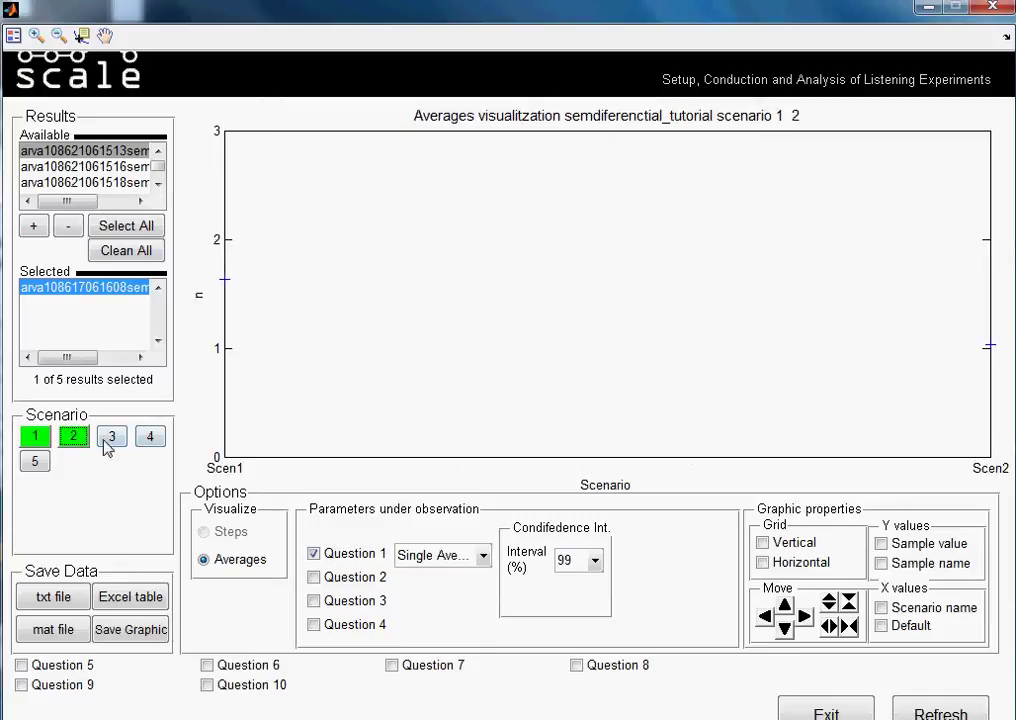
click(108, 446)
click(149, 437)
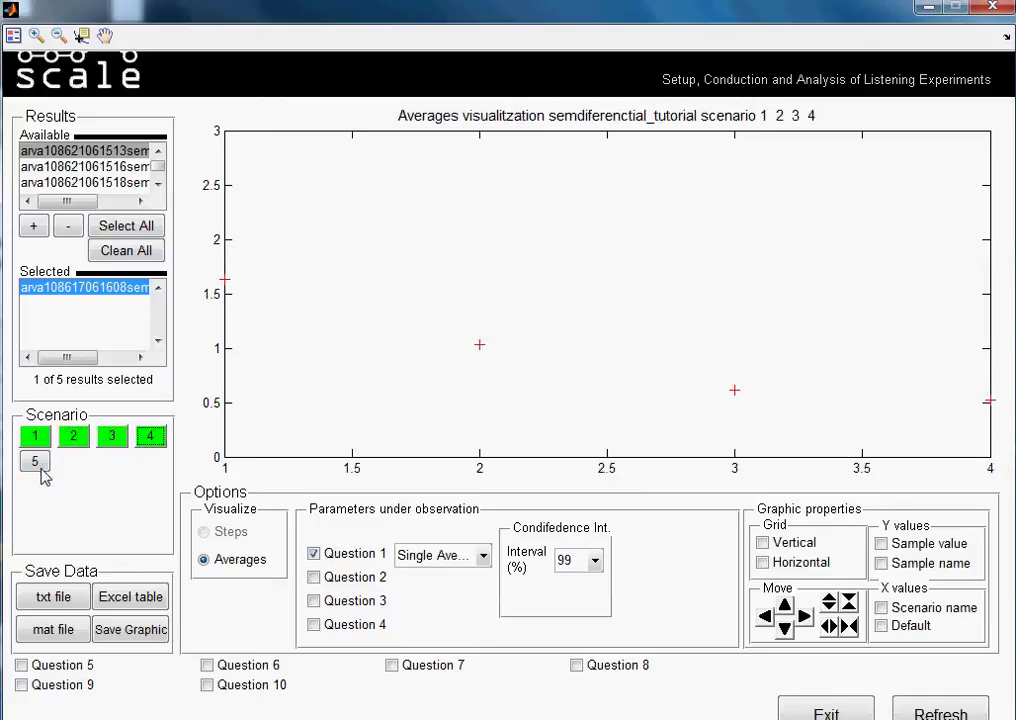
click(37, 462)
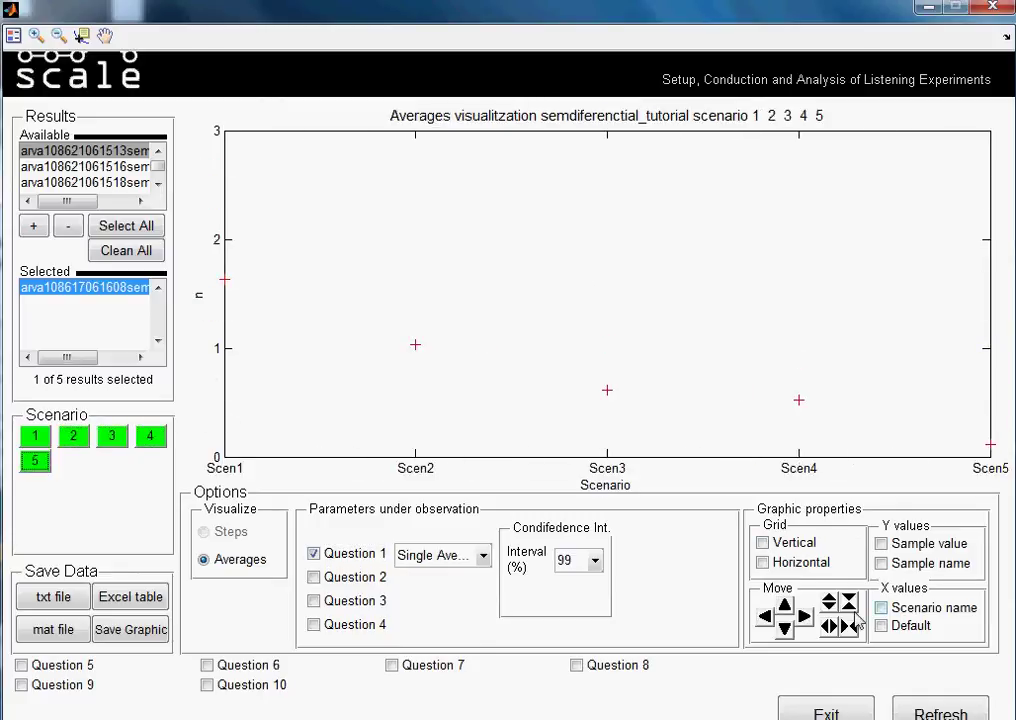
click(849, 626)
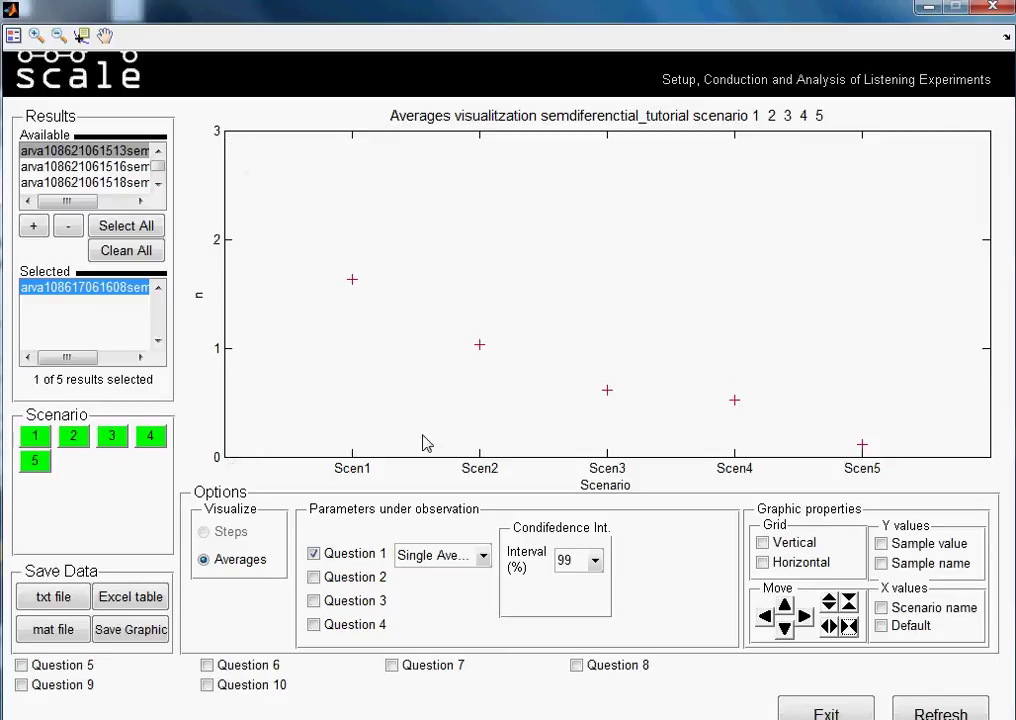
Add single averages for Questions 2–6, pull scenarios inward, and insert a legend
click(314, 578)
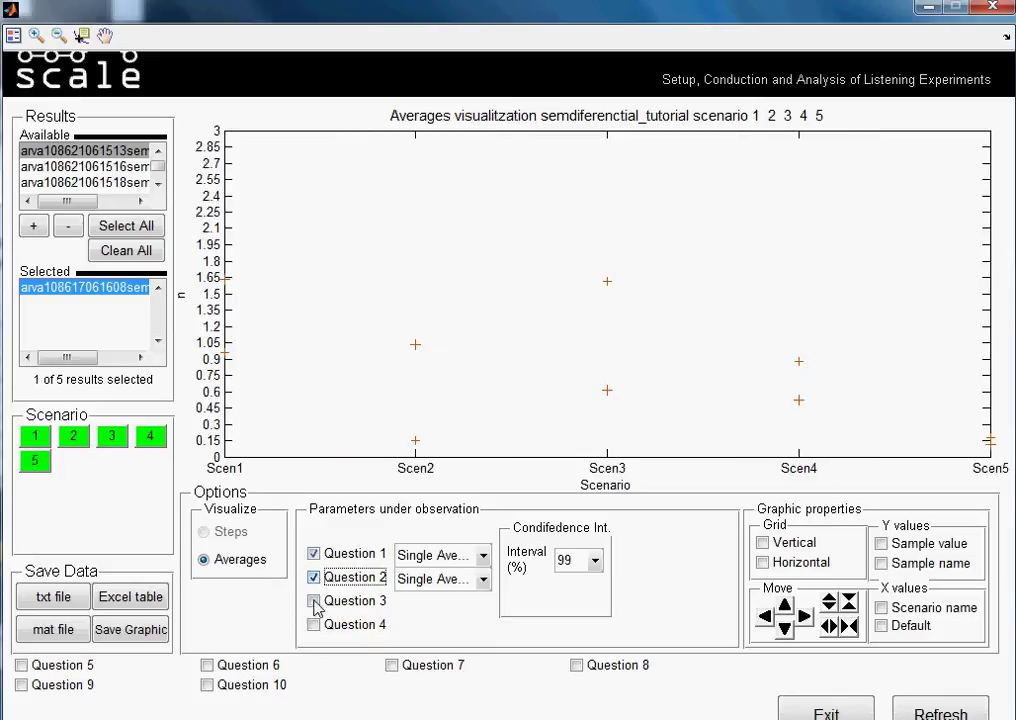
click(314, 601)
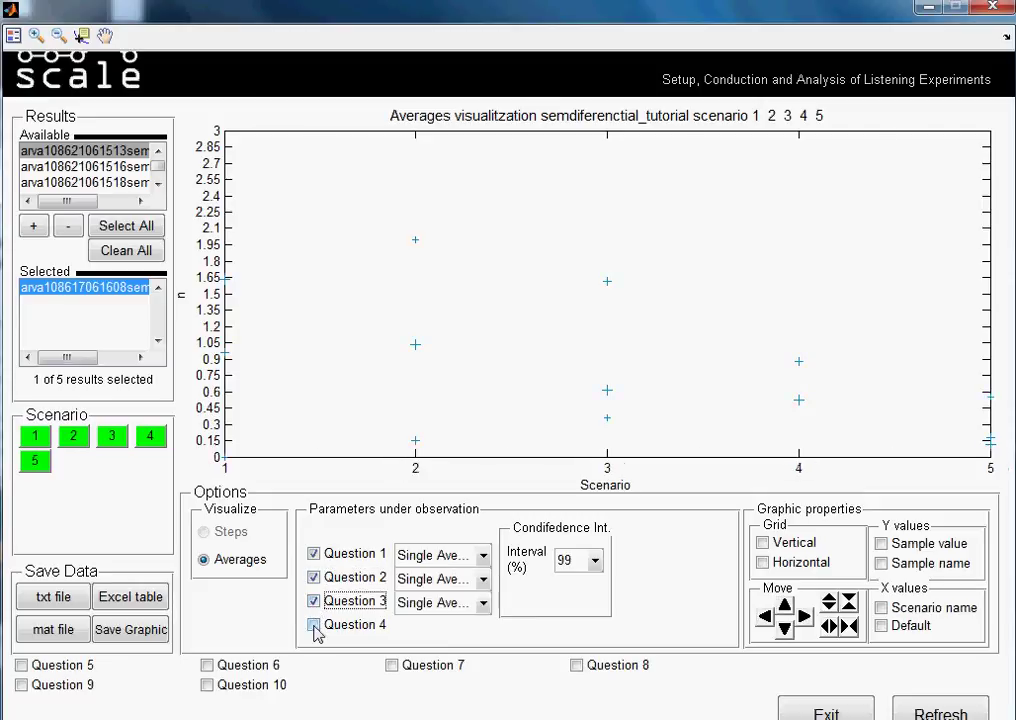
click(314, 624)
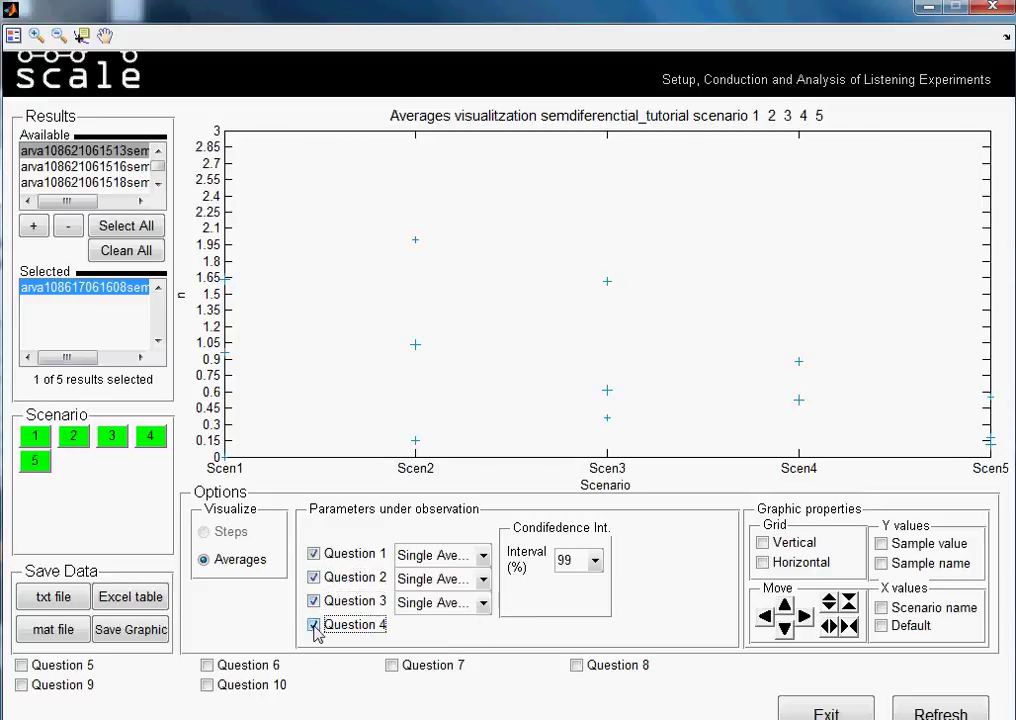
click(21, 666)
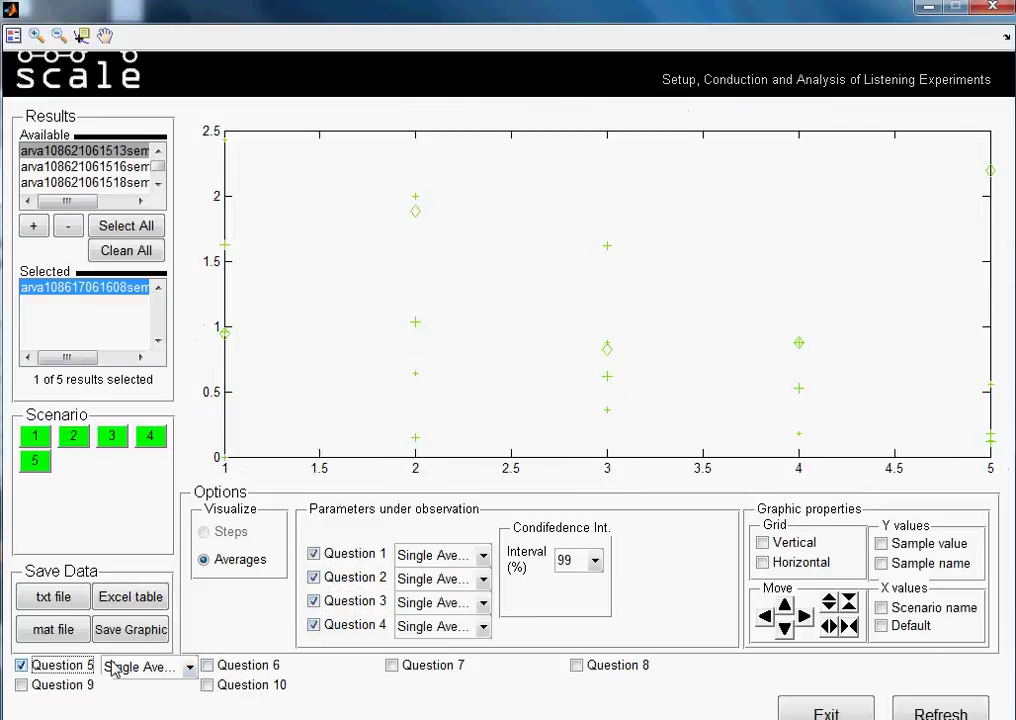
click(207, 665)
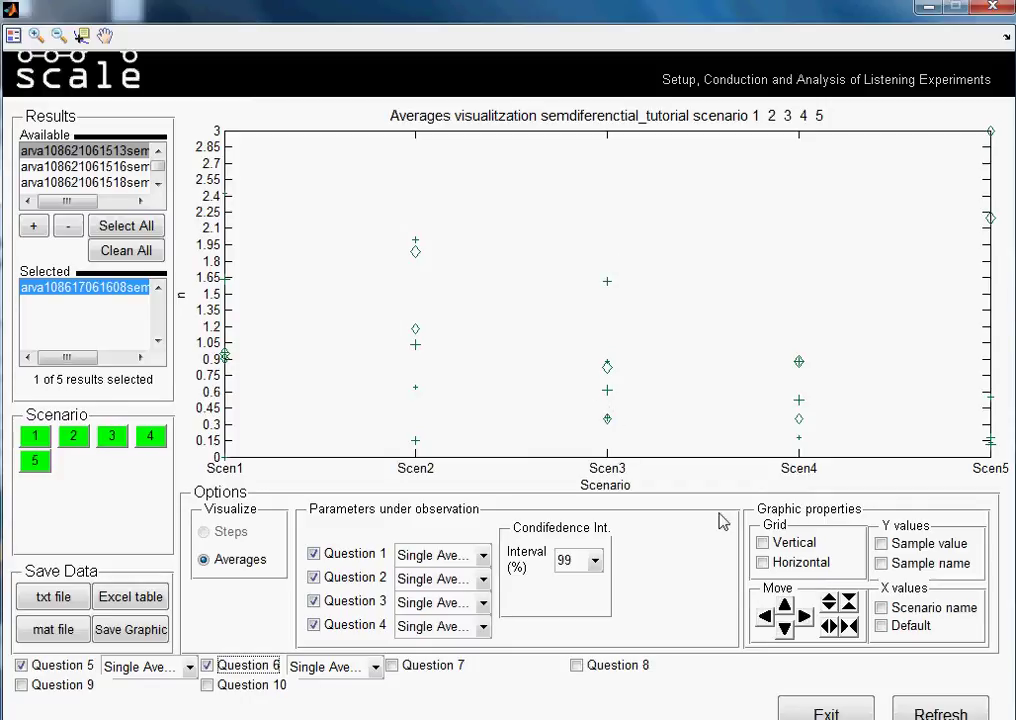
click(848, 626)
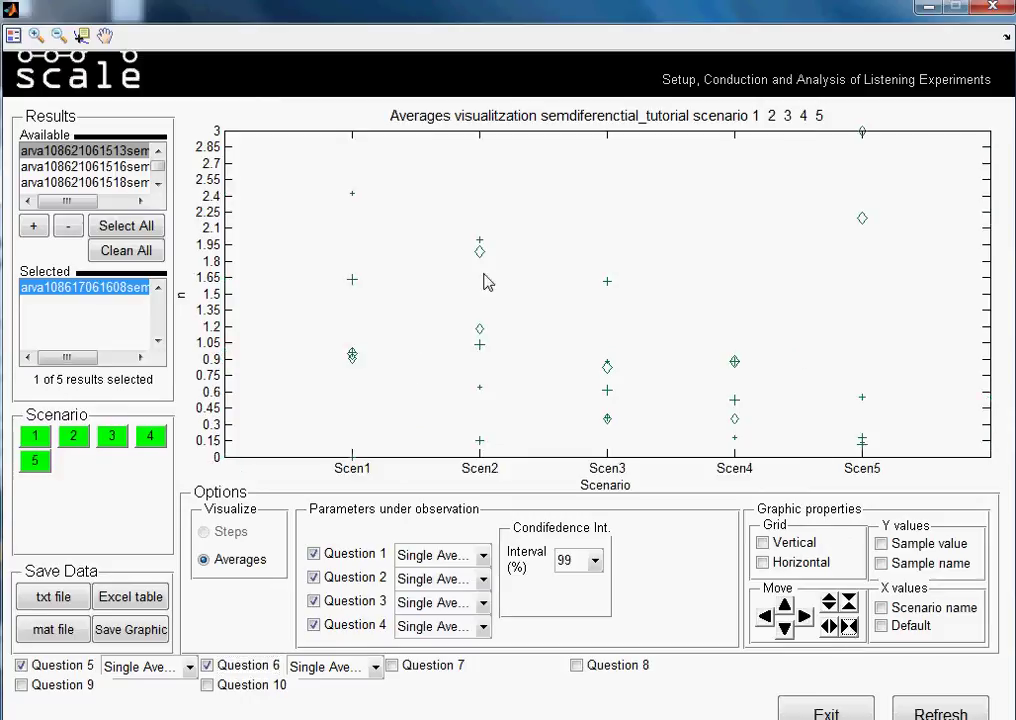
click(15, 37)
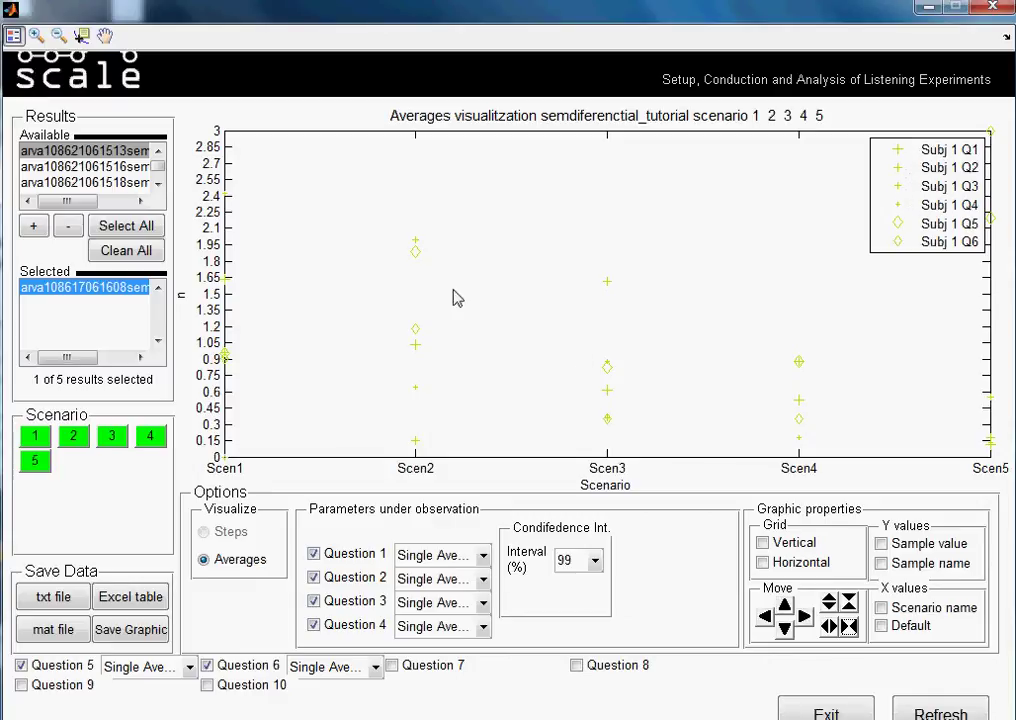
Tick Questions 7, 8, 9 and 10, each as Single Averages
click(393, 666)
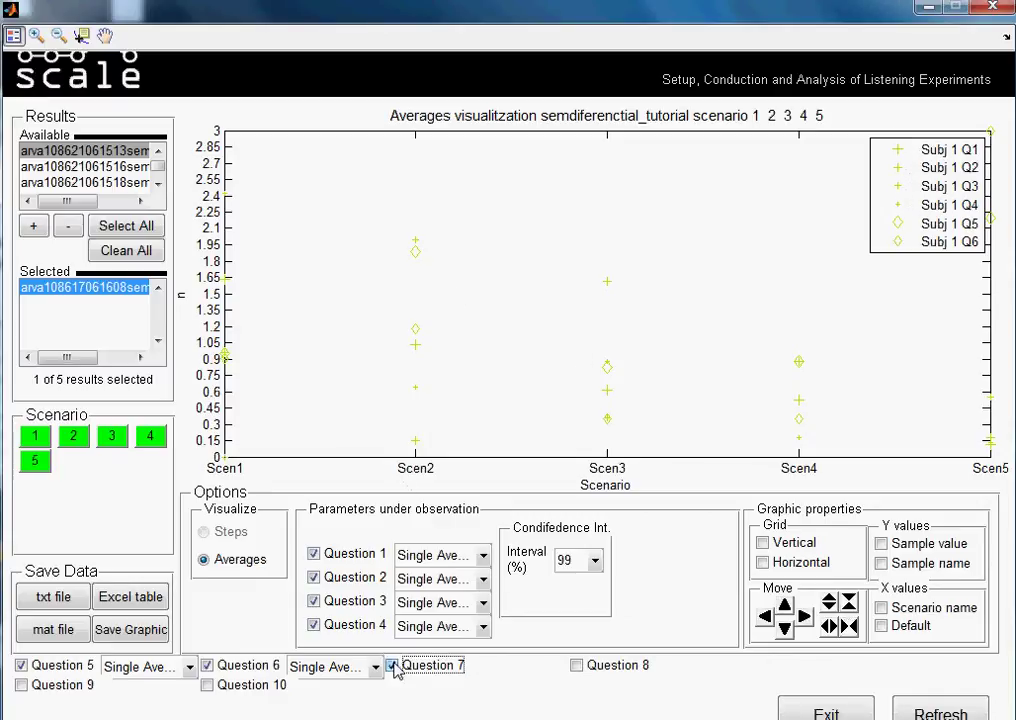
click(577, 666)
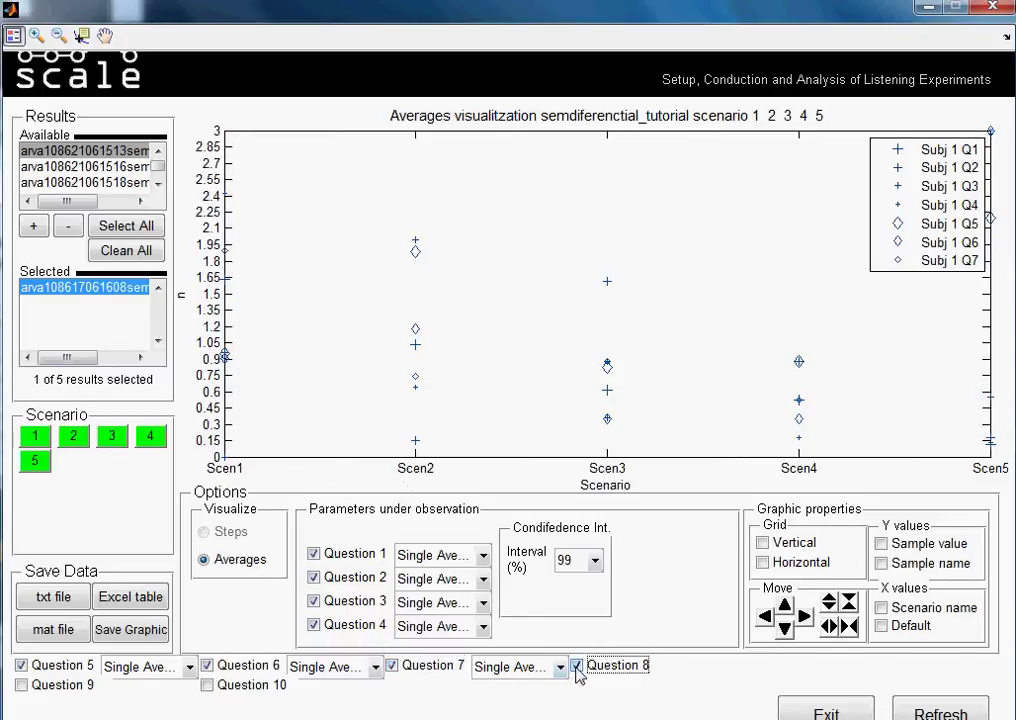
click(22, 686)
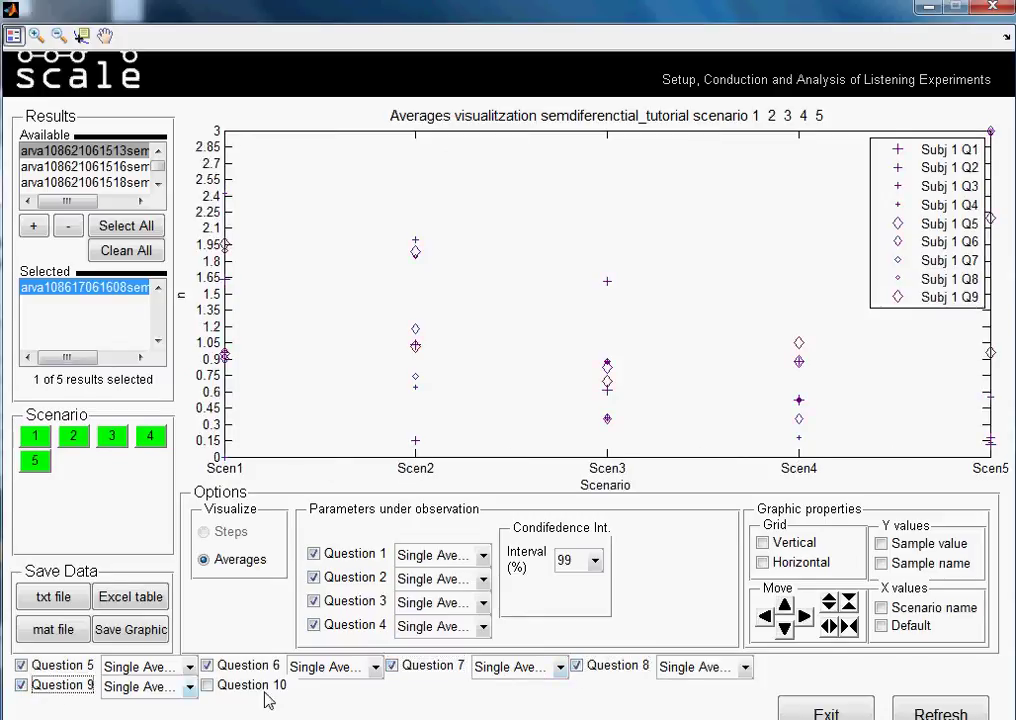
click(208, 686)
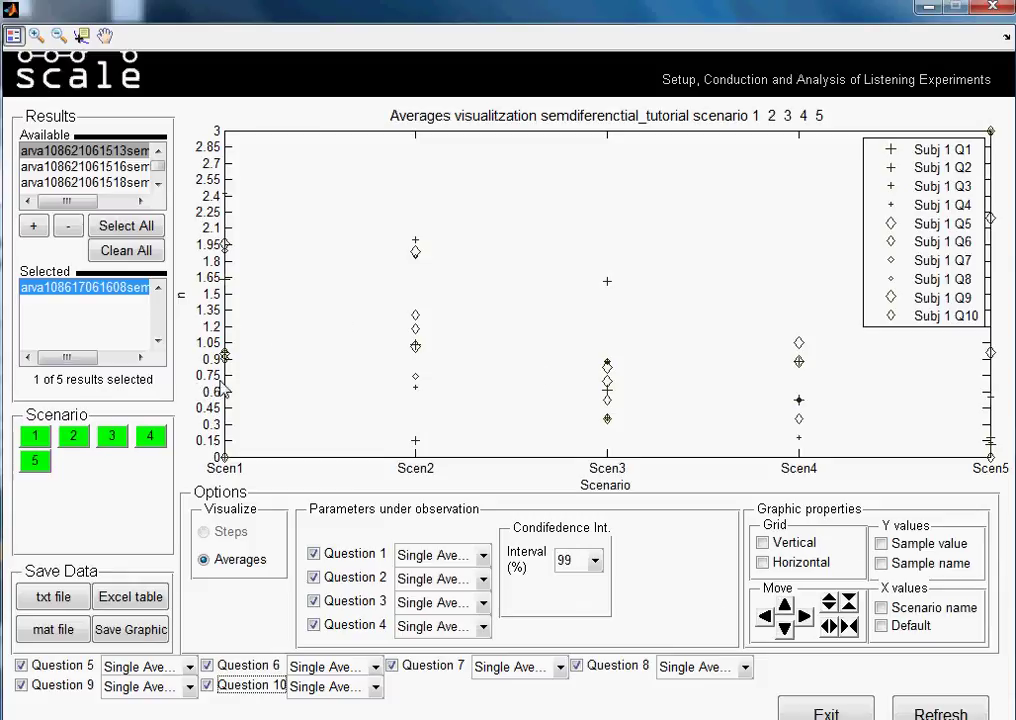
Add the 1513 result as Subj 2, try vertical compress/stretch, then restore the 0–3 range
click(32, 228)
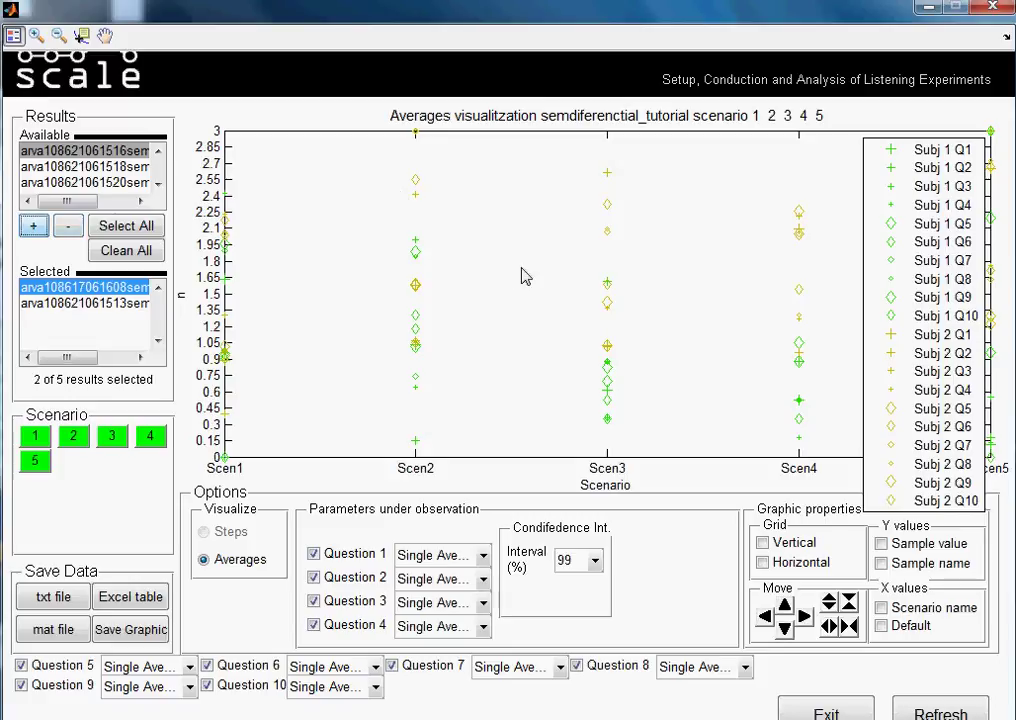
click(848, 606)
click(848, 606)
click(848, 606)
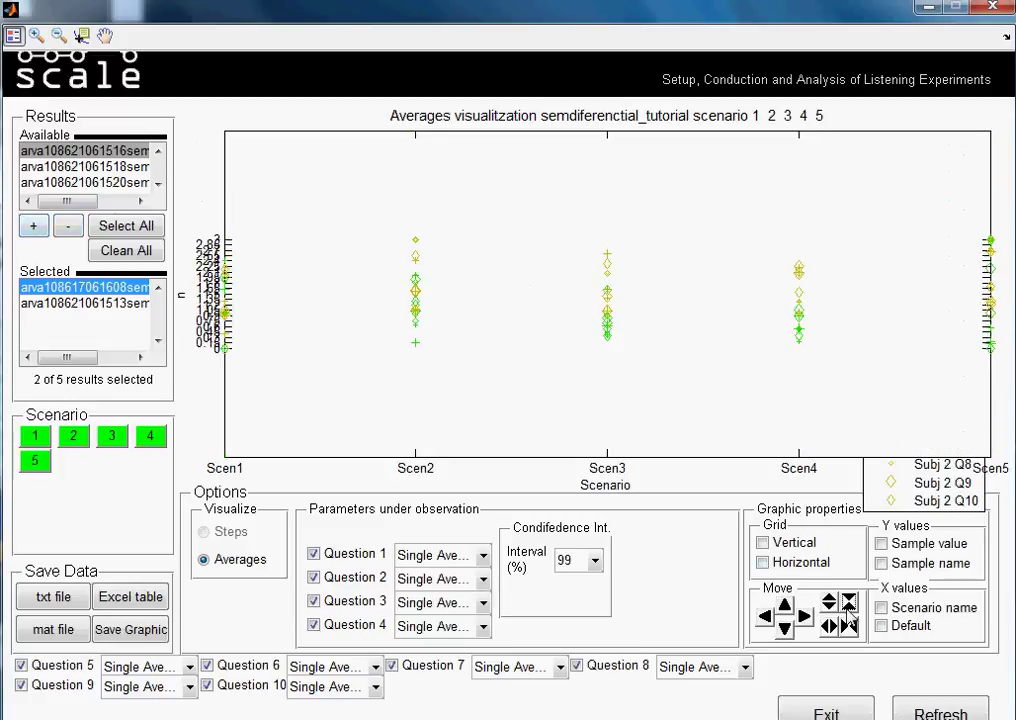
click(829, 603)
click(829, 603)
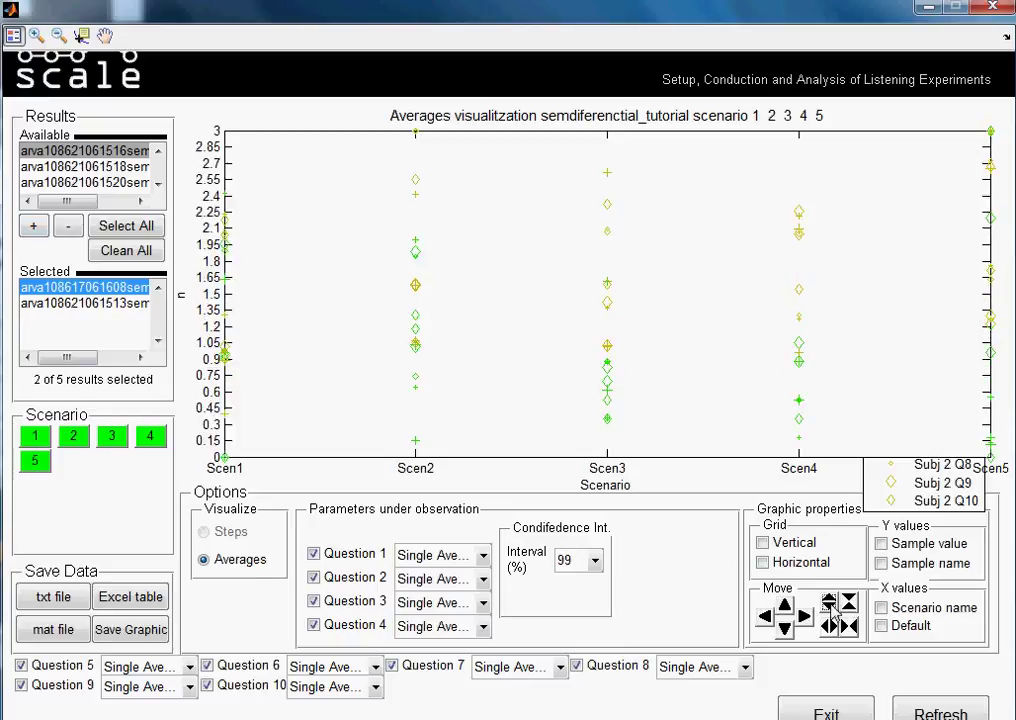
click(829, 603)
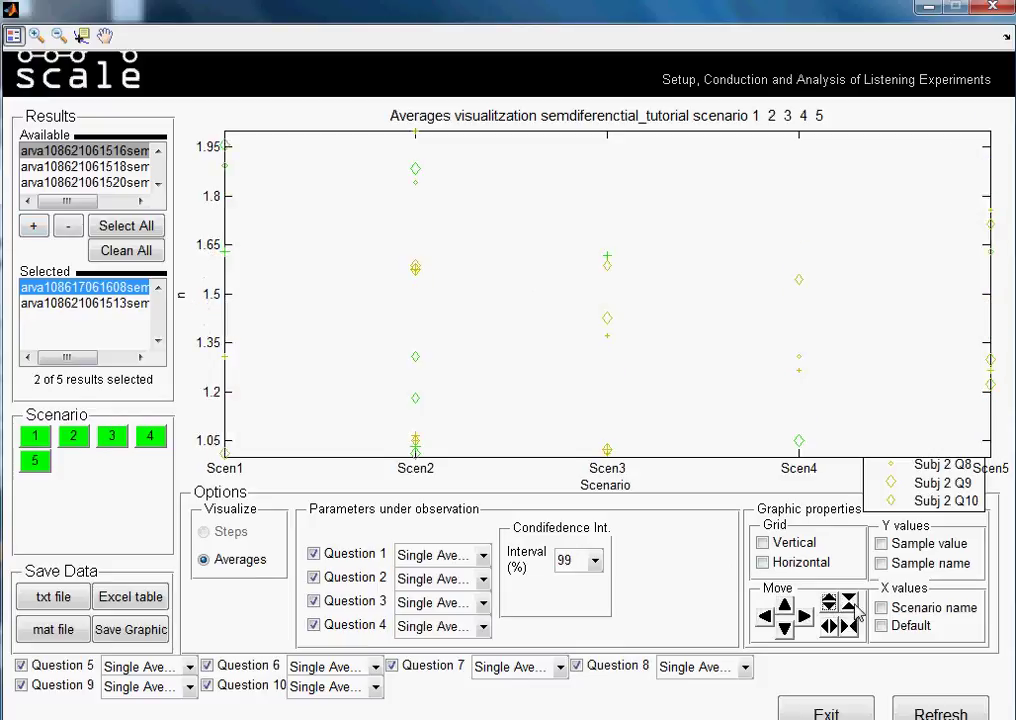
click(850, 603)
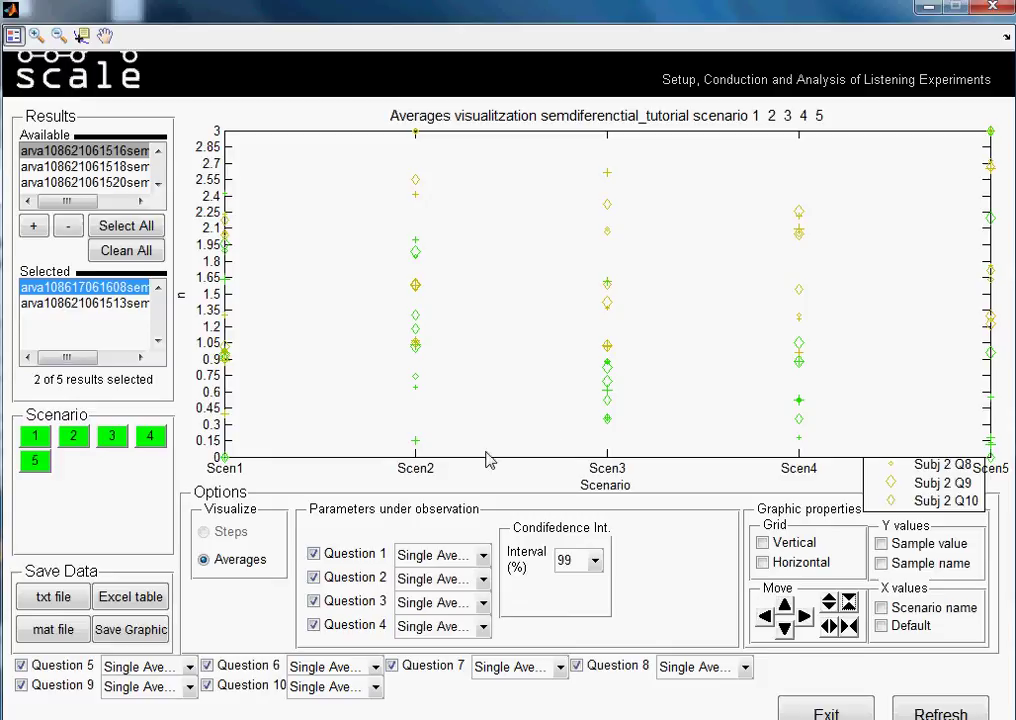
Move the remaining three results into Selected so 5 of 5 are plotted
click(34, 226)
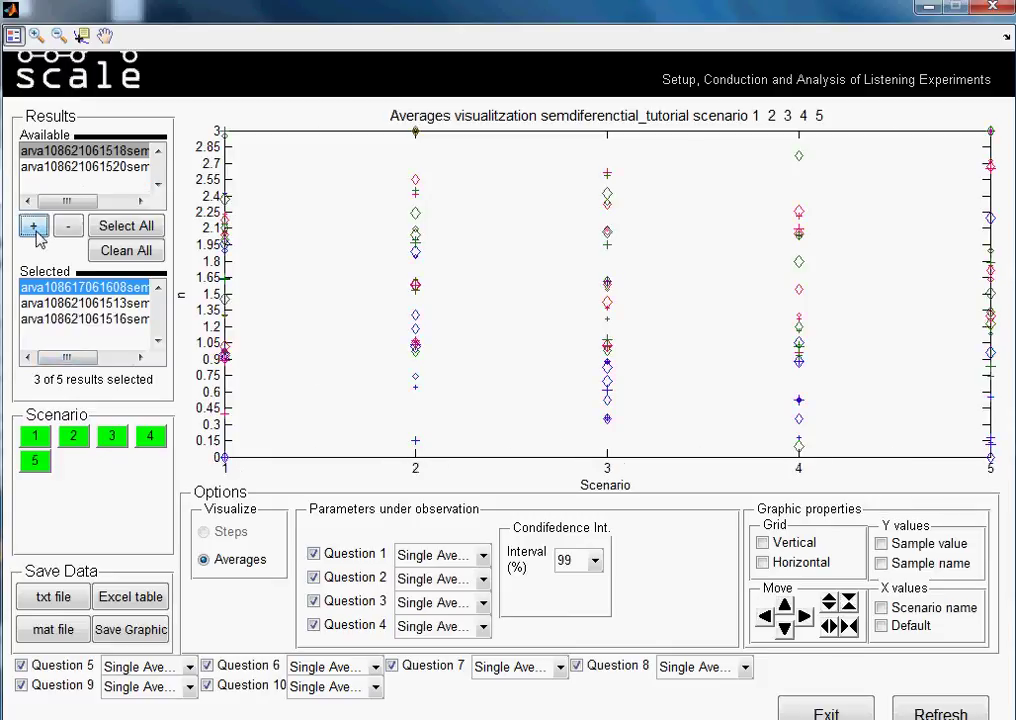
click(34, 226)
click(34, 226)
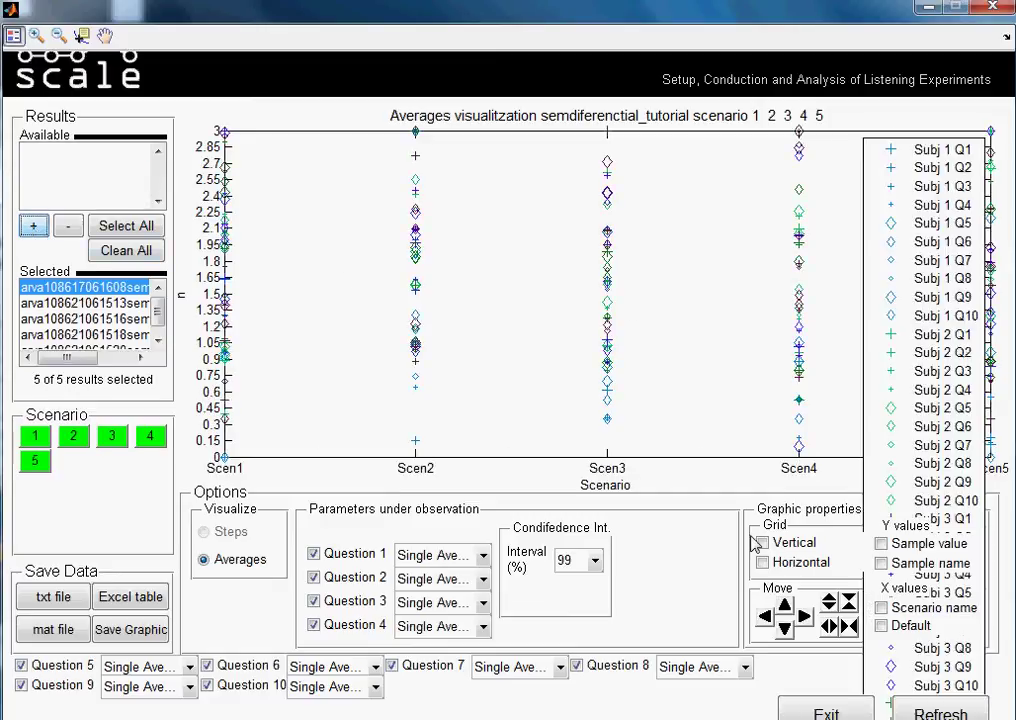
Compress the data into the middle of the 0–3 scale and drag the legend beside the plot
click(848, 602)
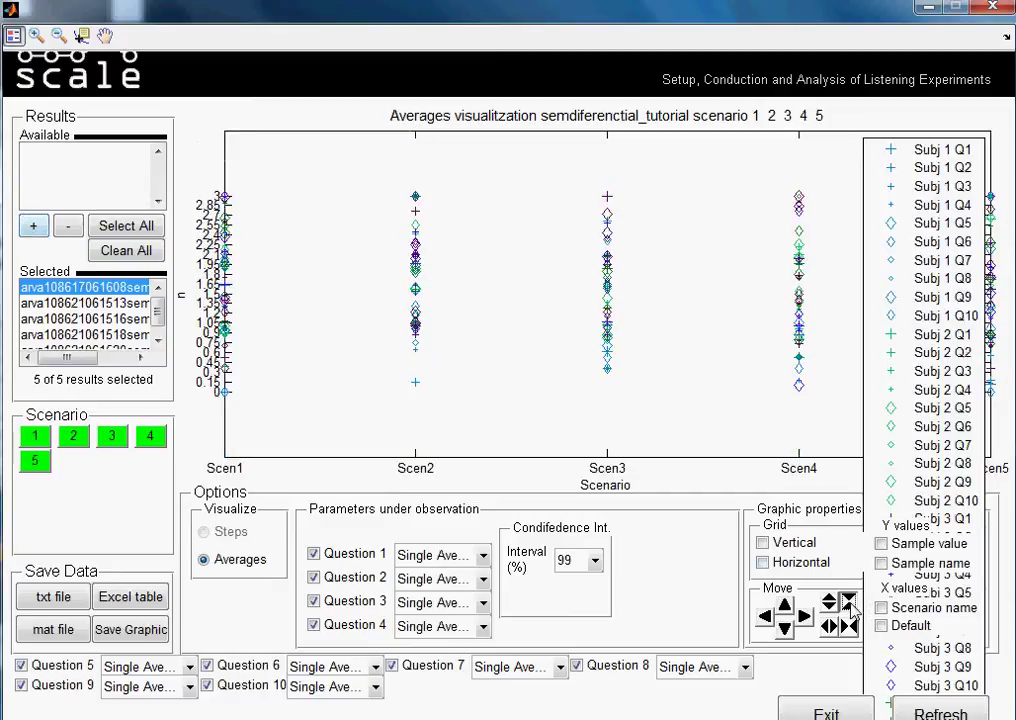
click(850, 606)
click(849, 605)
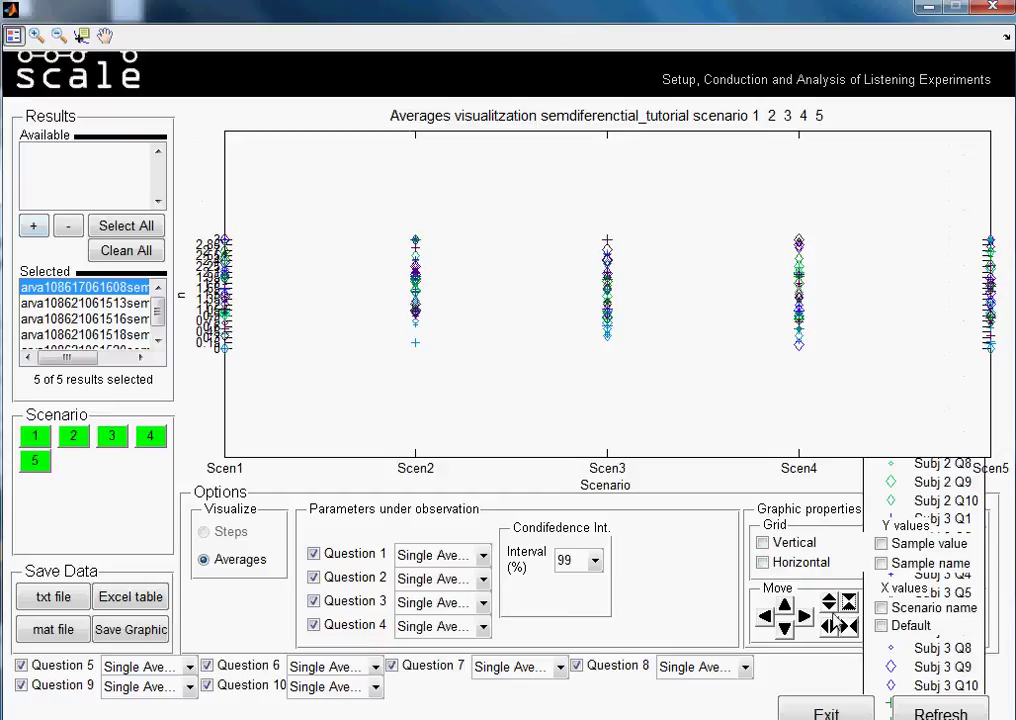
click(828, 605)
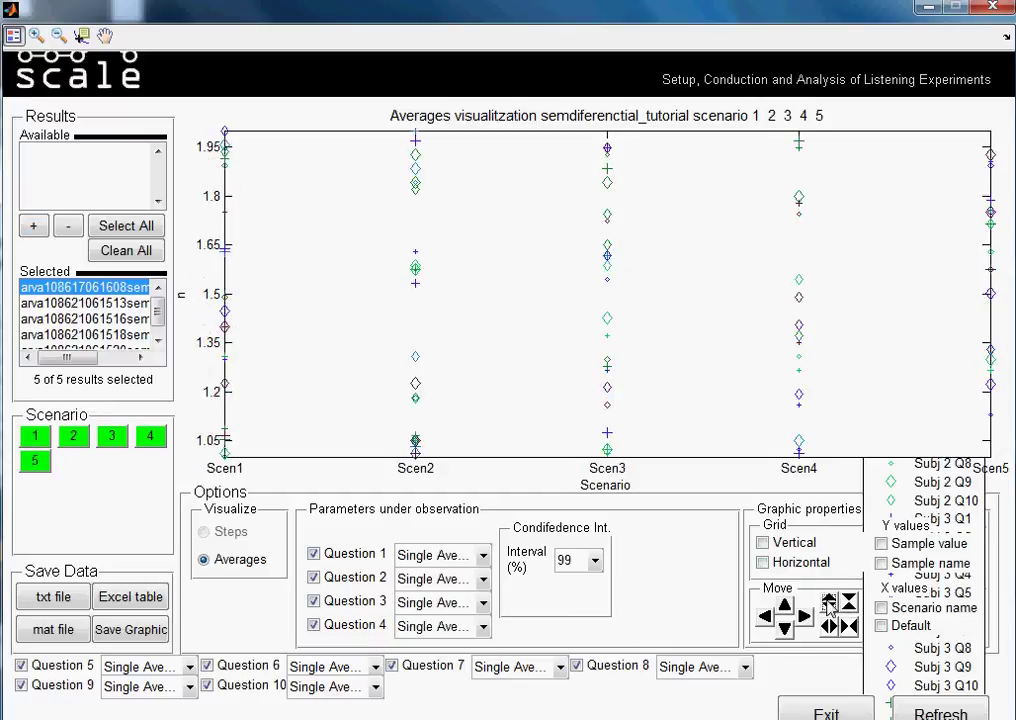
click(849, 603)
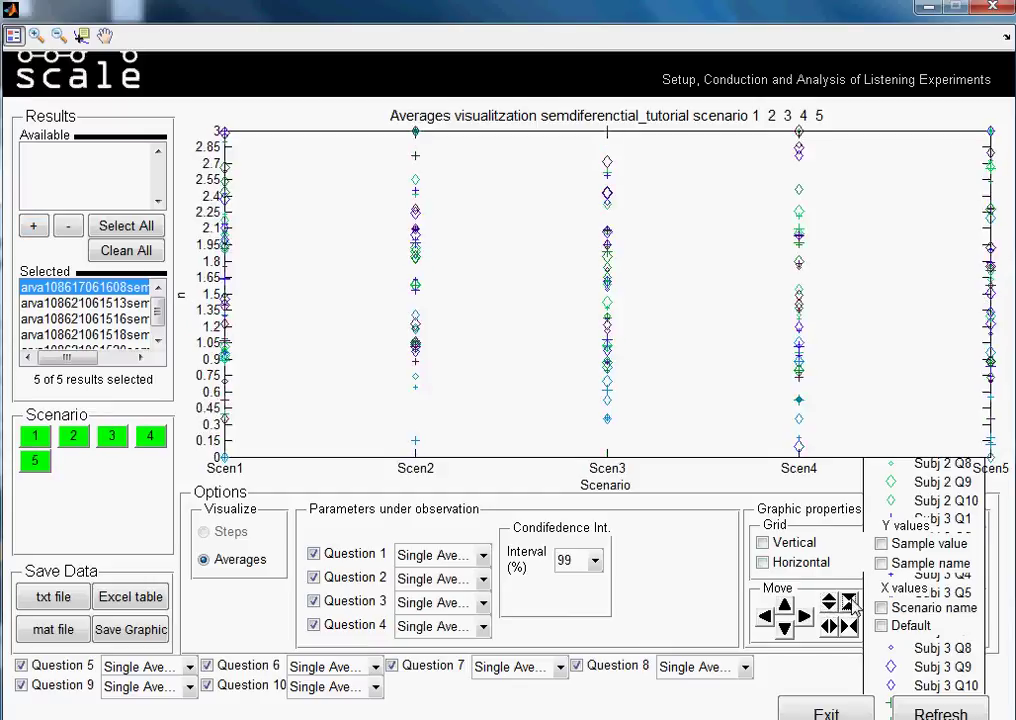
click(849, 604)
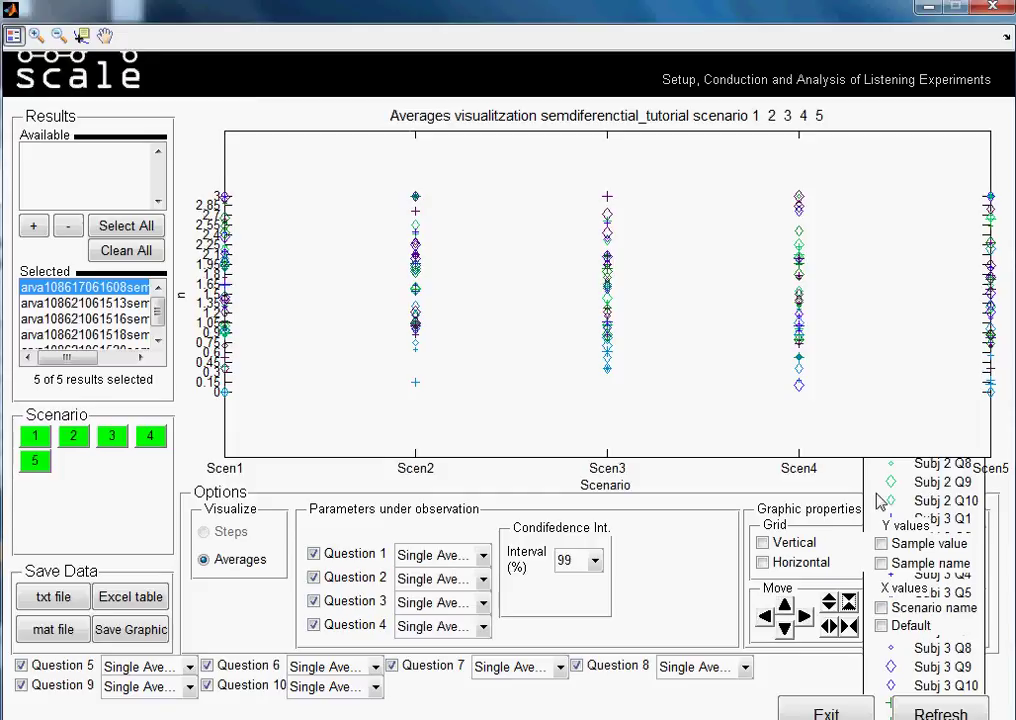
drag(880, 500, 891, 435)
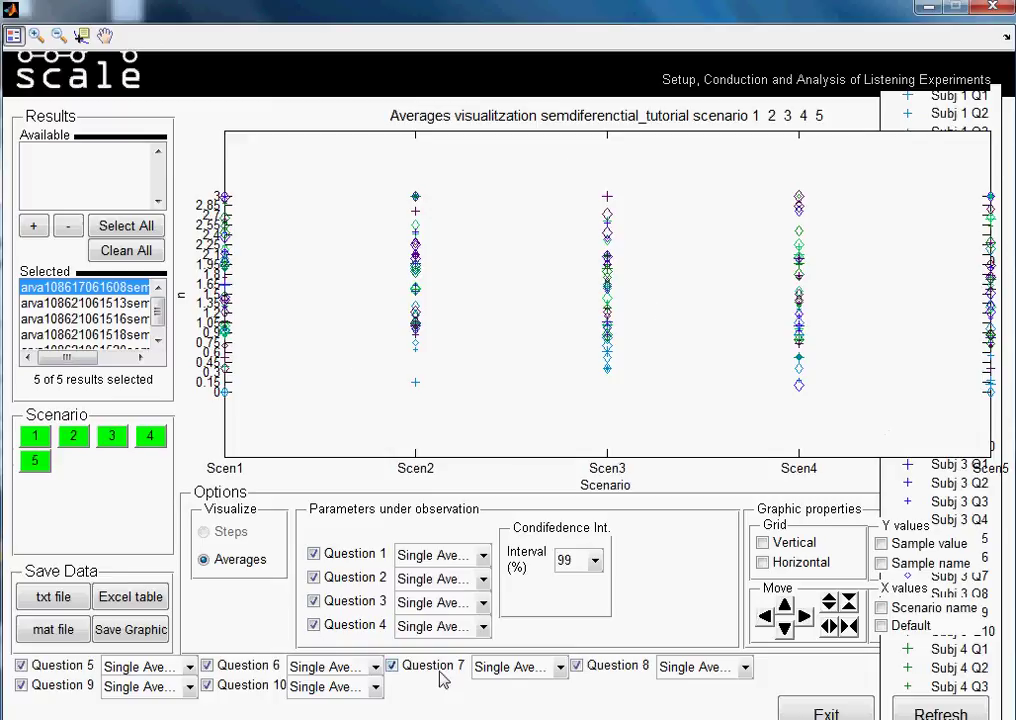
Uncheck Questions 7, 8, 9 and 10 and remove the legend
click(577, 667)
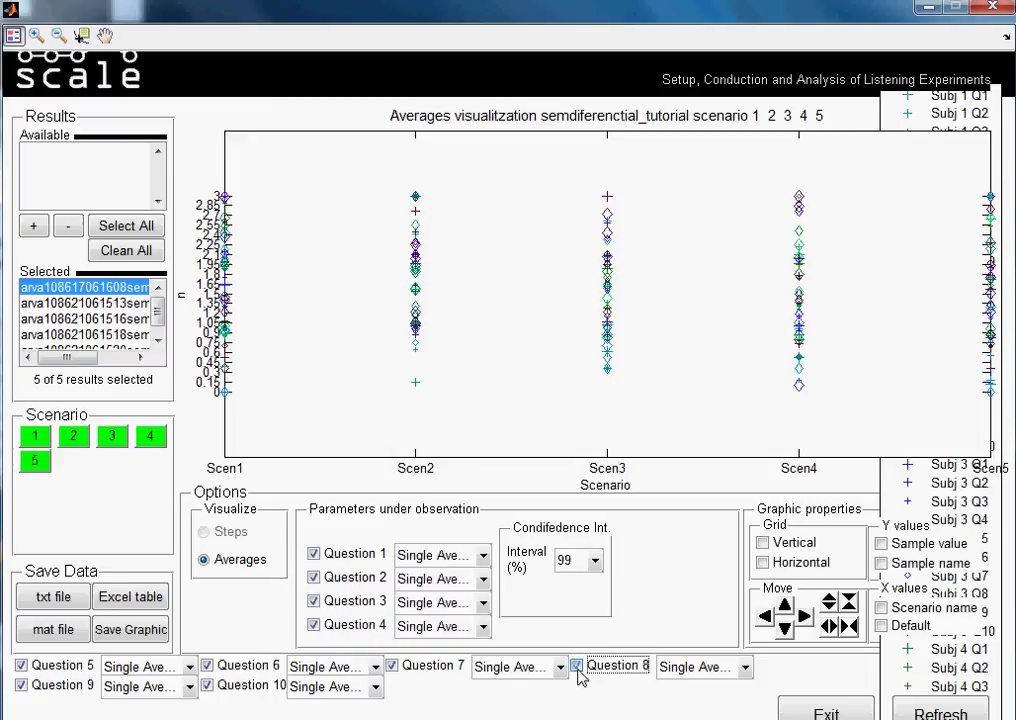
click(392, 666)
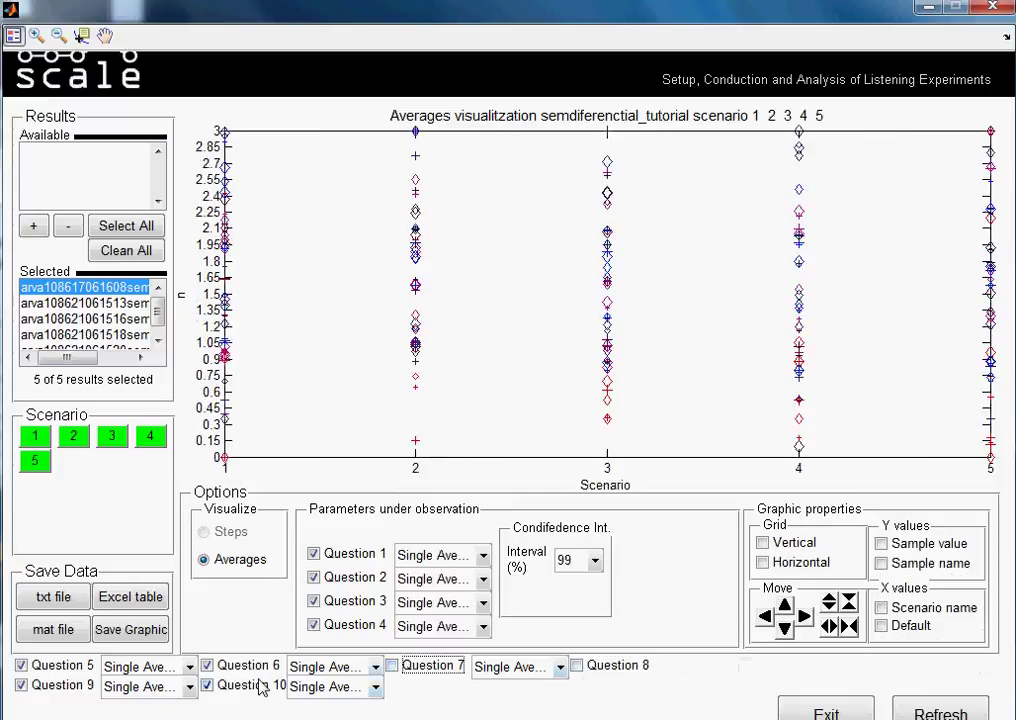
click(208, 687)
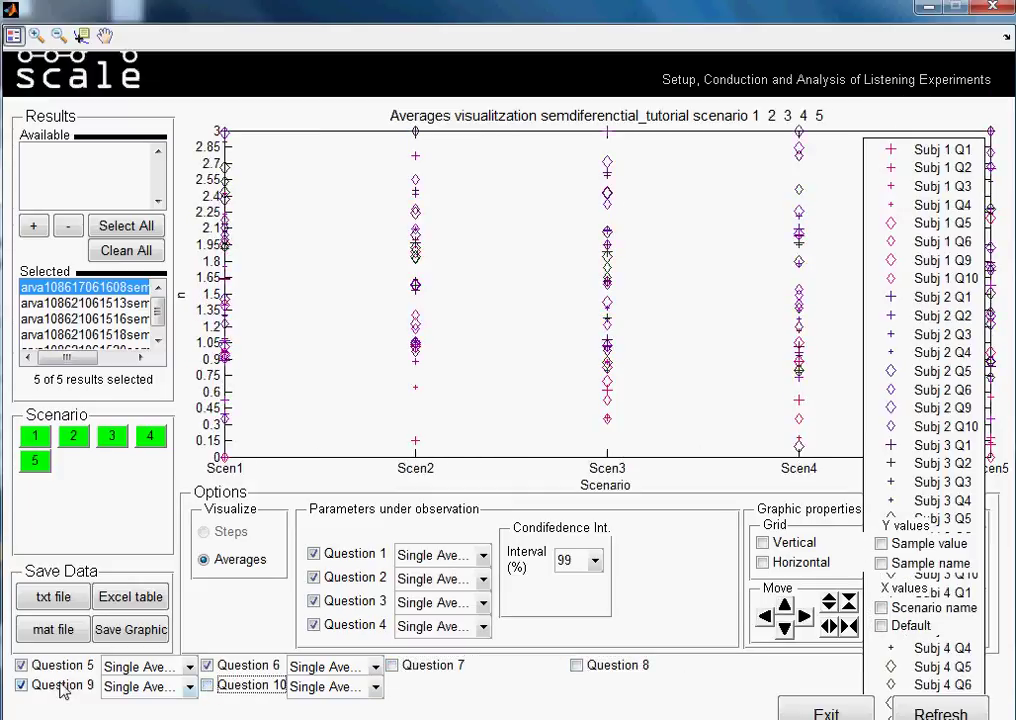
click(22, 688)
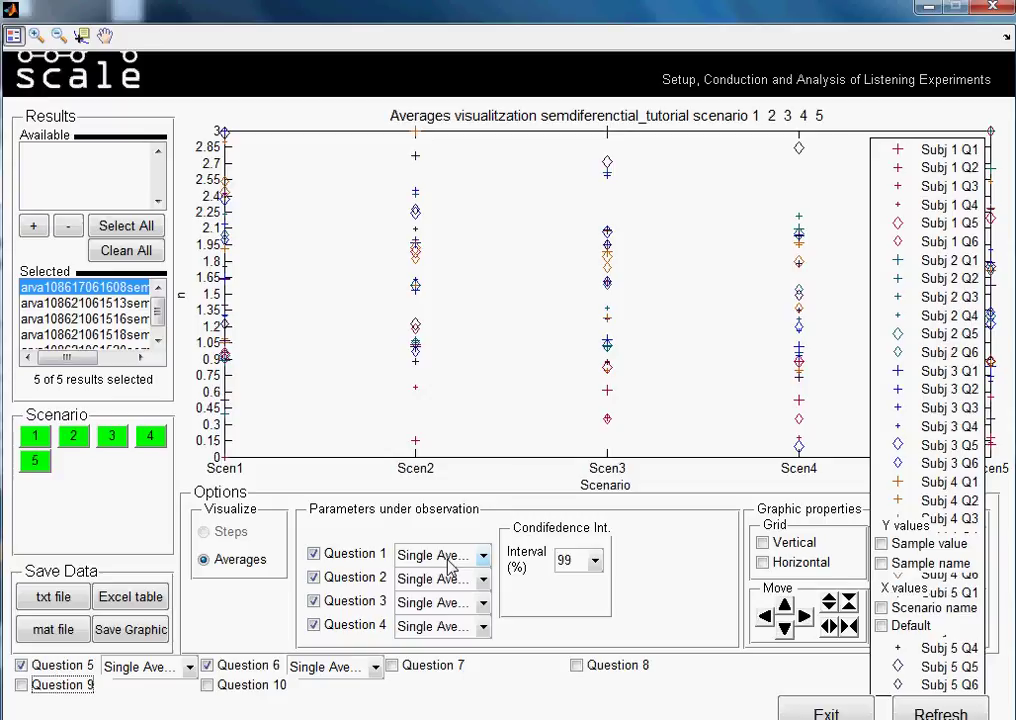
click(14, 37)
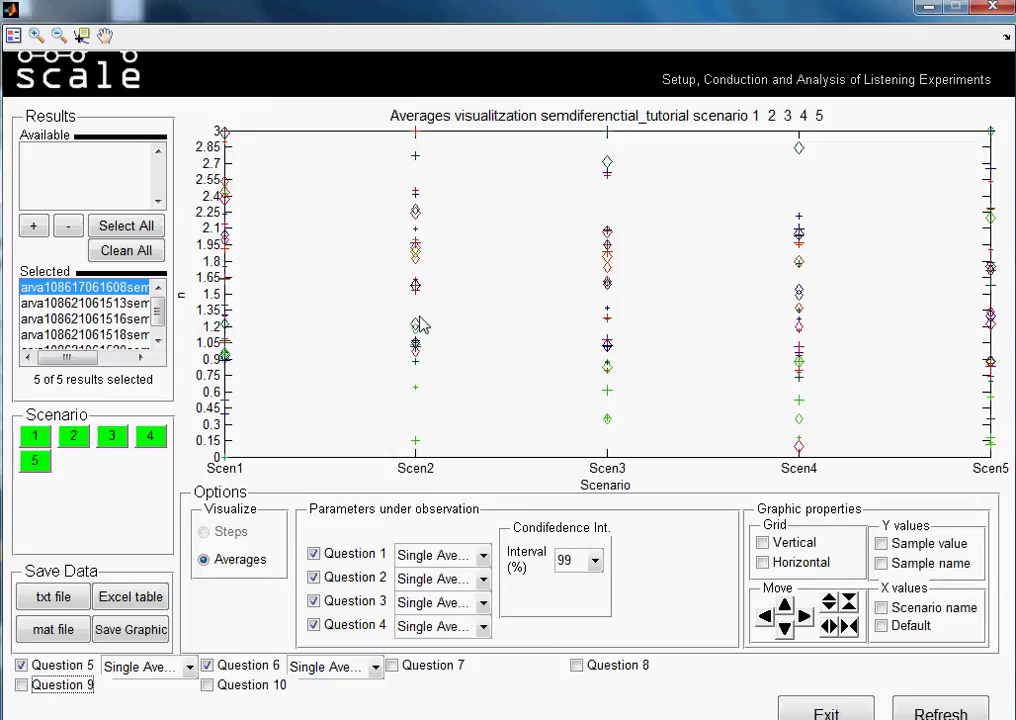
Show Question 1 as a General Averages line
click(484, 558)
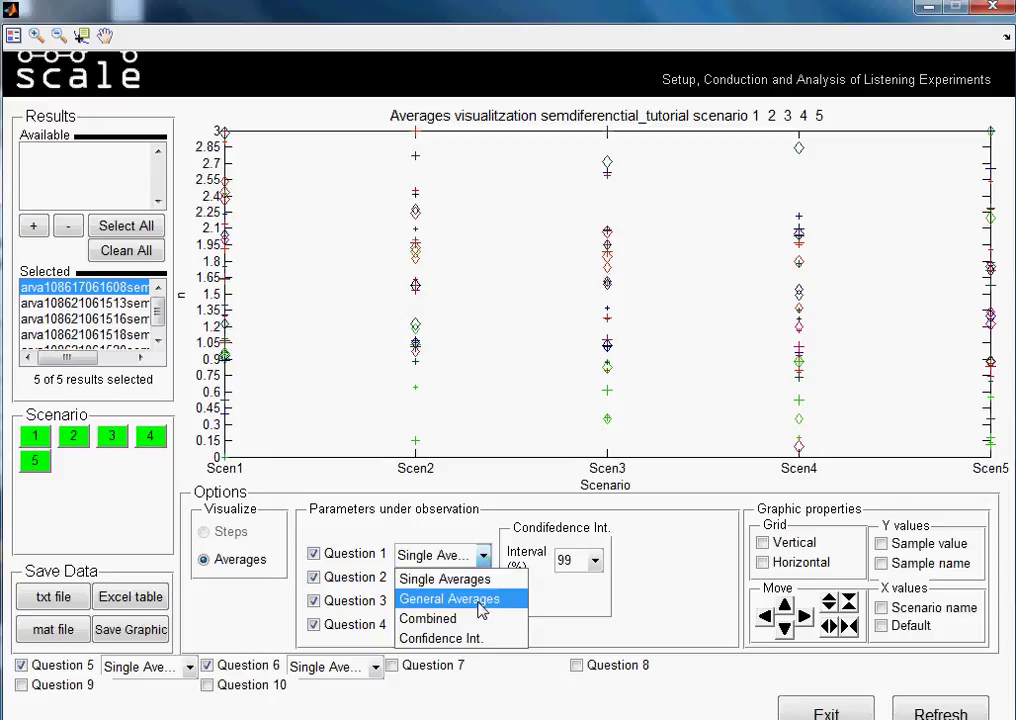
click(479, 600)
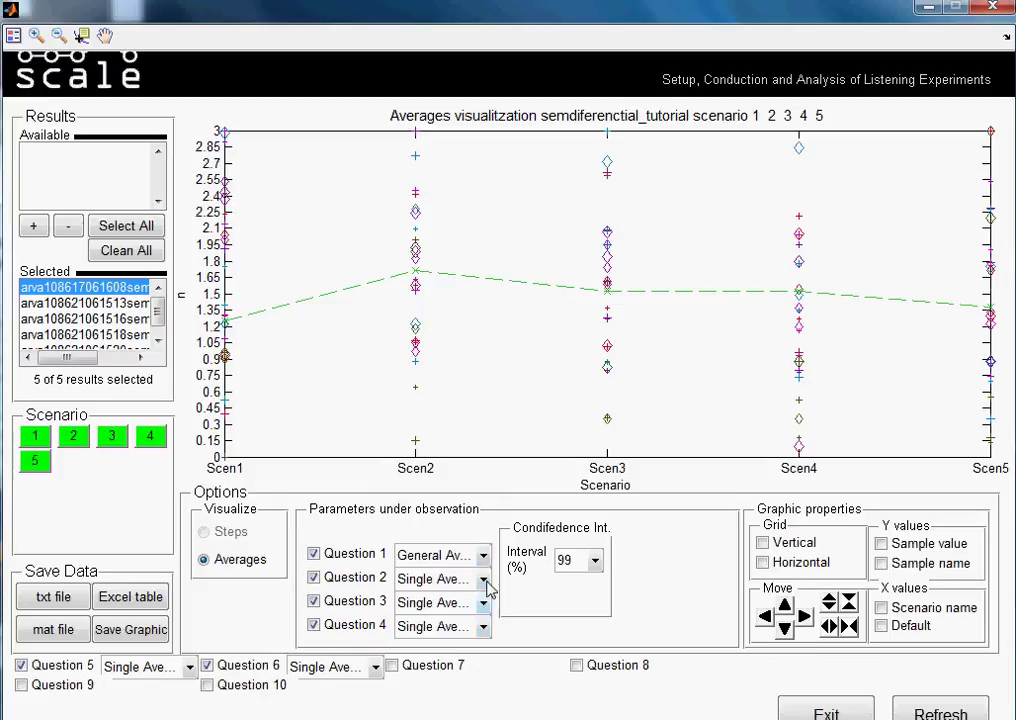
click(485, 582)
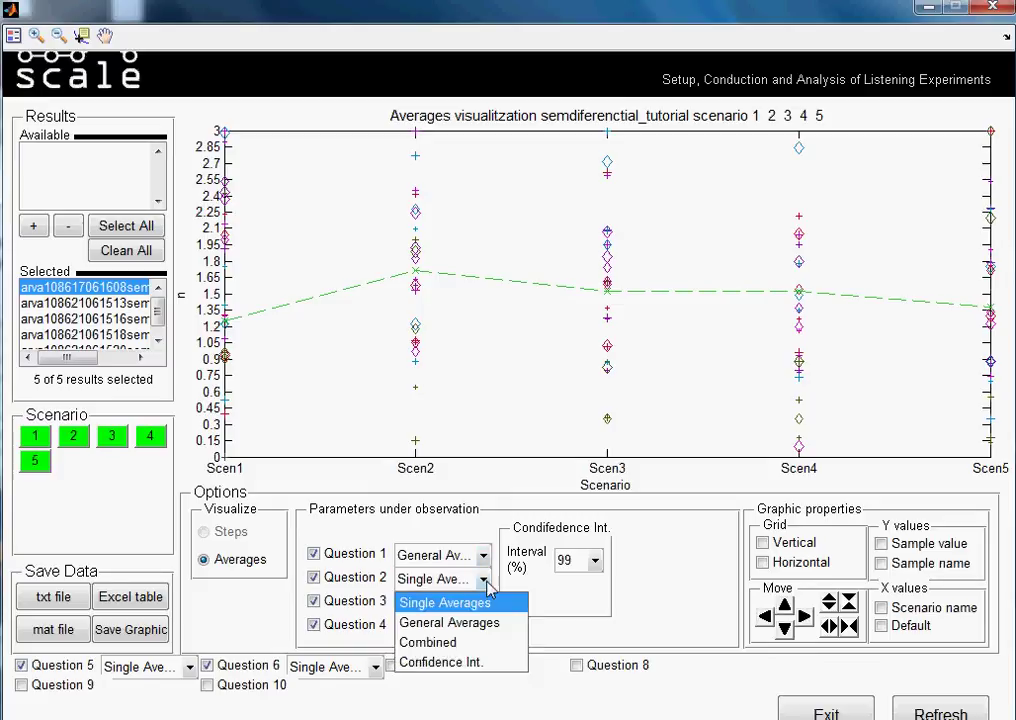
Remove Questions 6, 5, 4, 3 and 2 from the plot
click(207, 666)
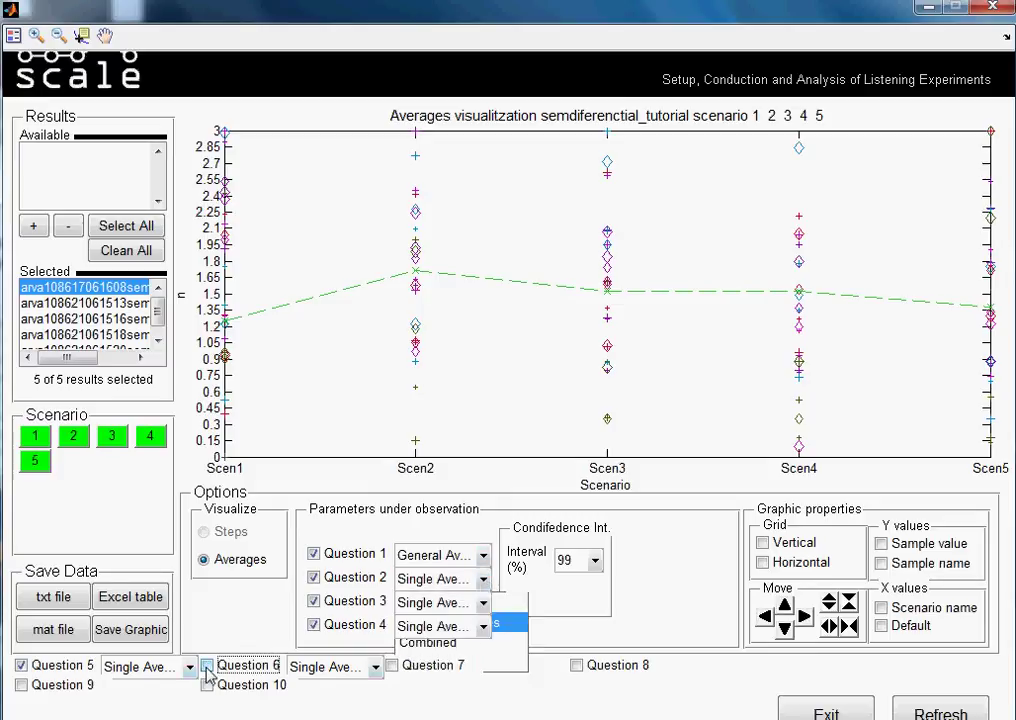
click(21, 665)
click(315, 624)
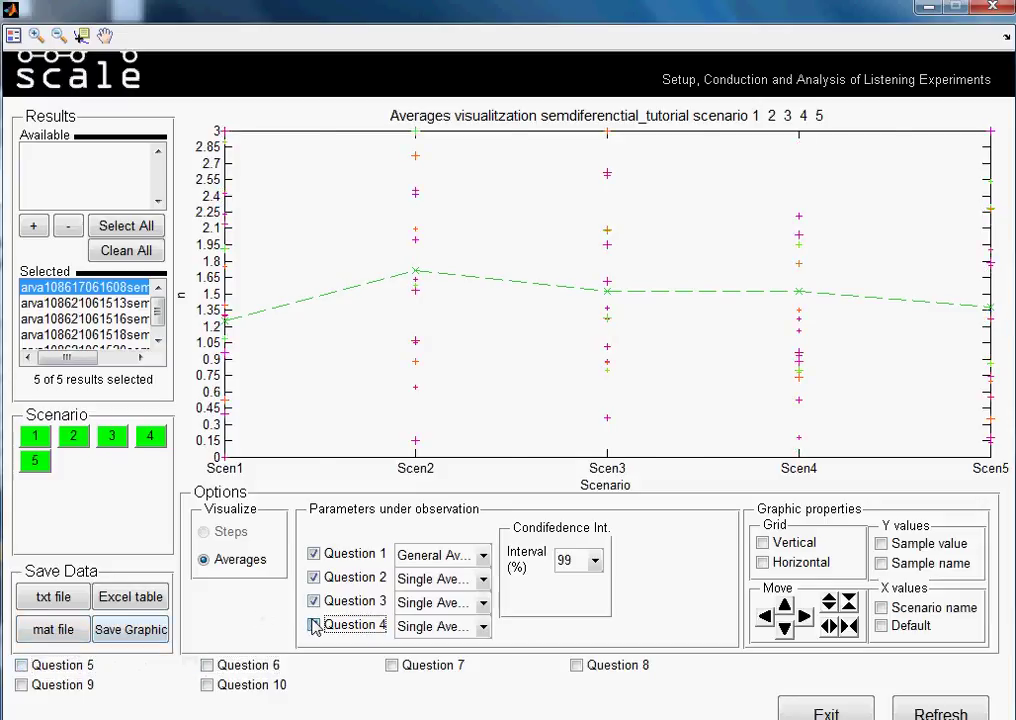
click(315, 600)
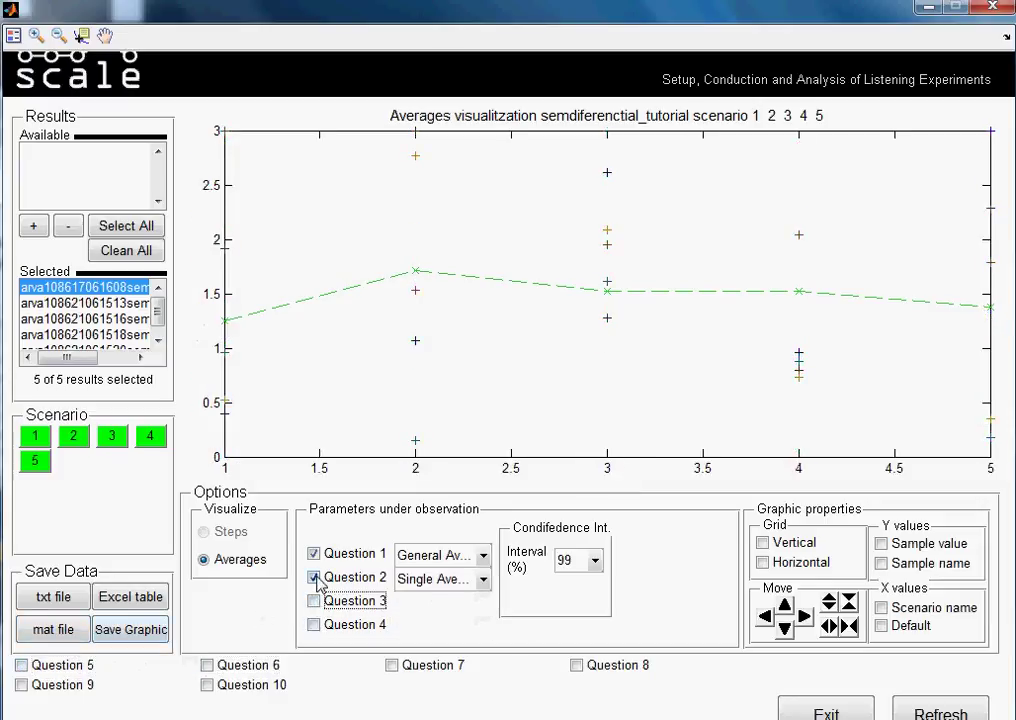
click(315, 577)
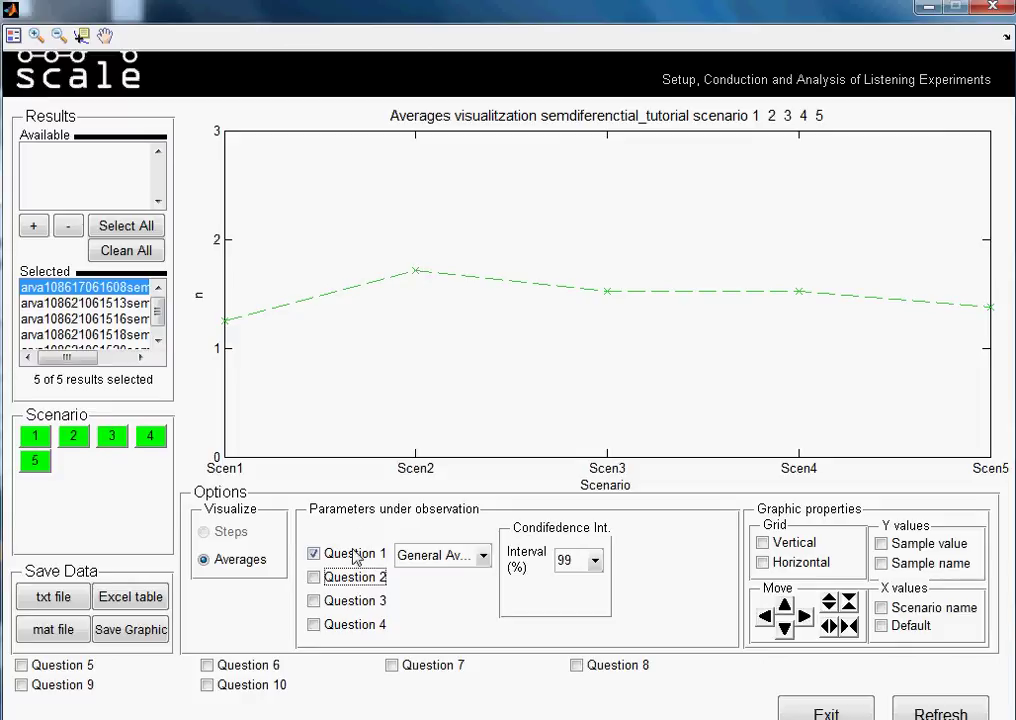
Briefly add Question 2 as a General Averages line, add a legend, then remove Question 2
click(313, 578)
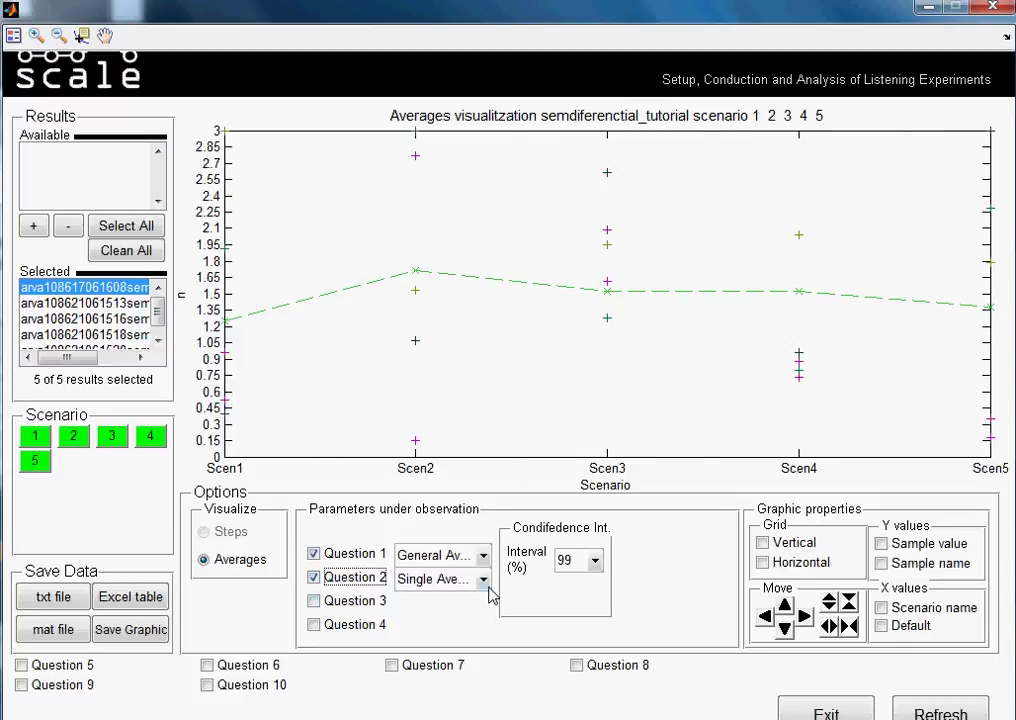
click(483, 580)
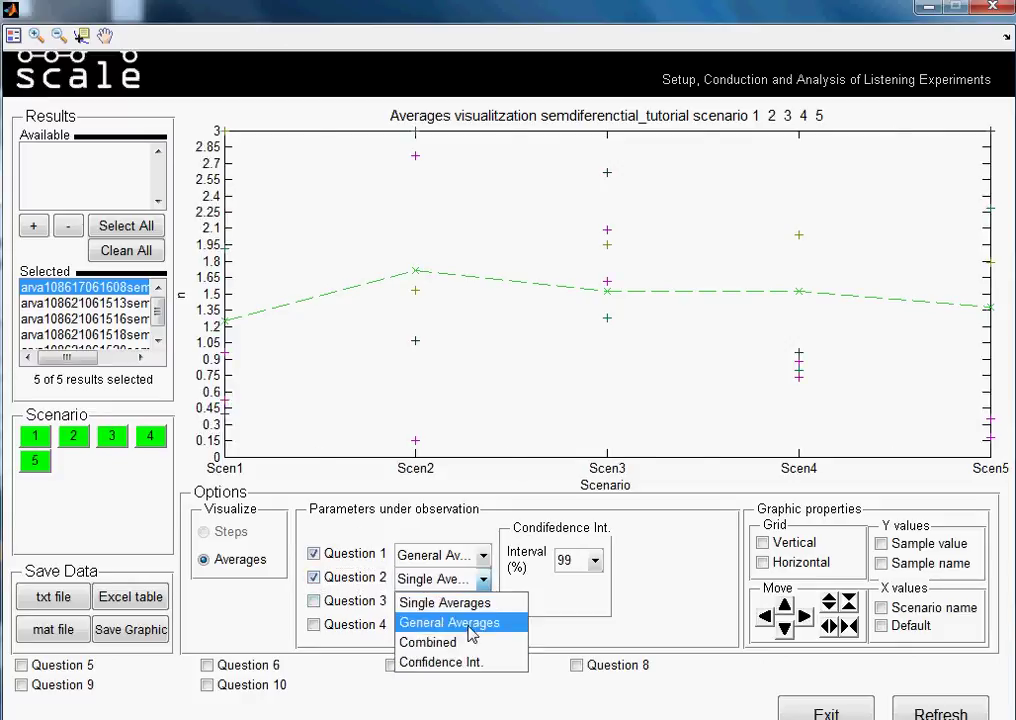
click(470, 622)
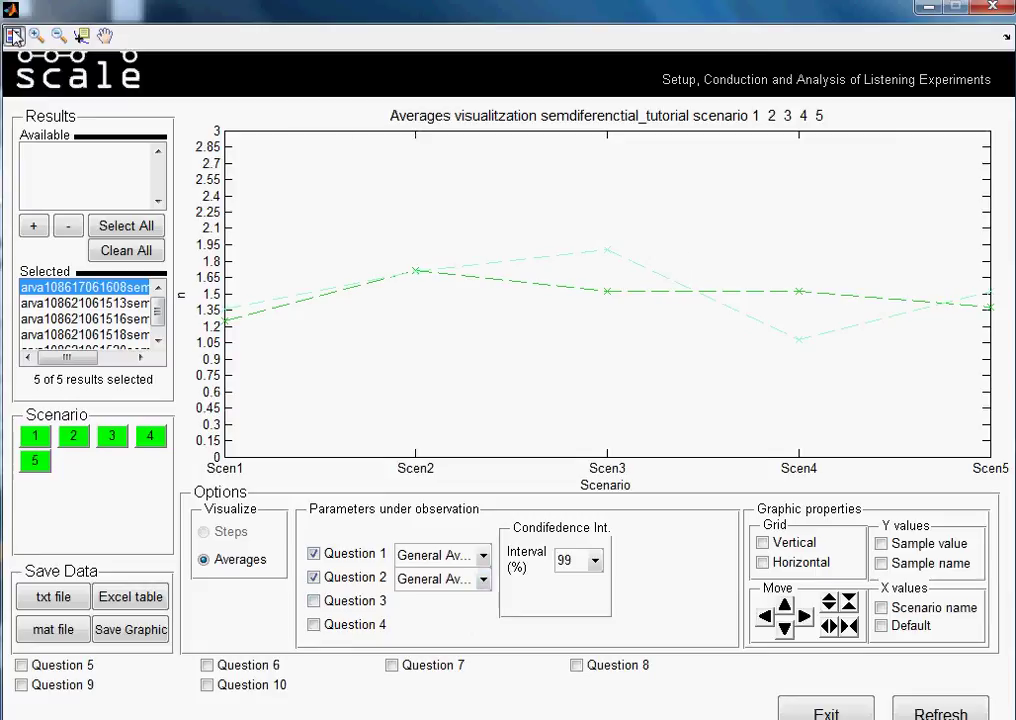
click(14, 36)
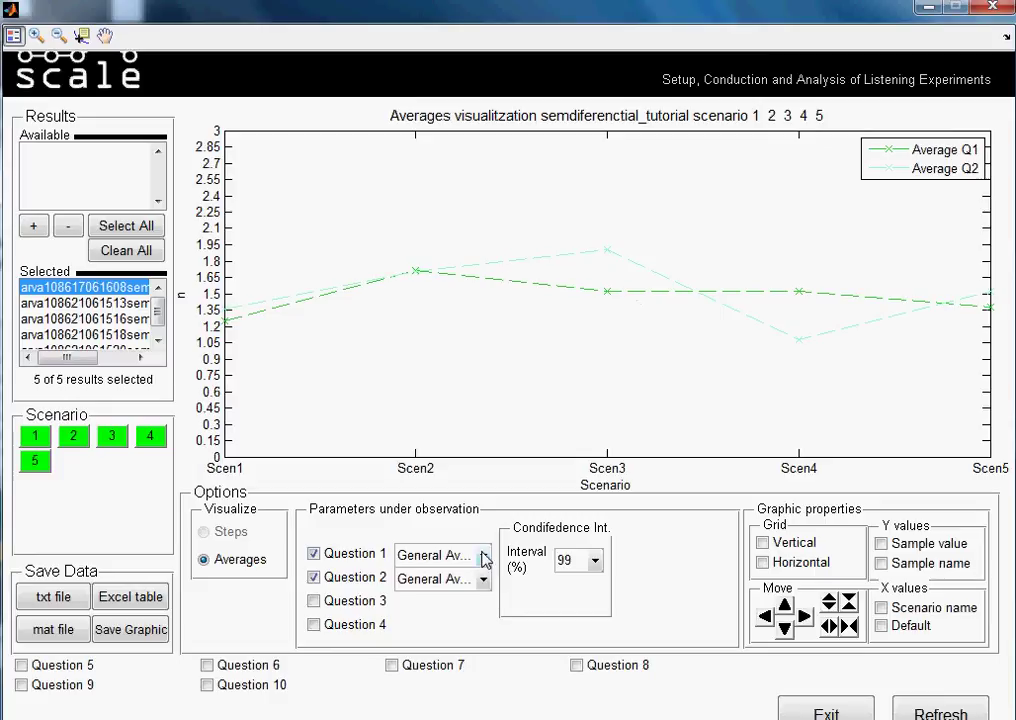
click(313, 578)
Plot Question 1 as Confidence Int. error bars with an 85% interval
click(483, 556)
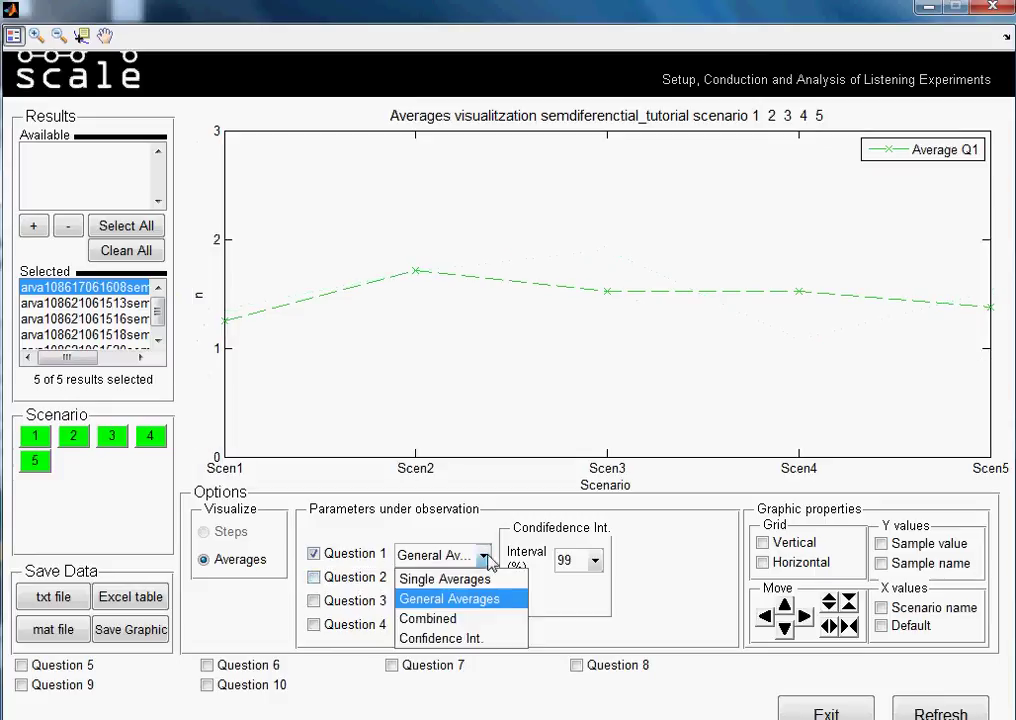
click(468, 617)
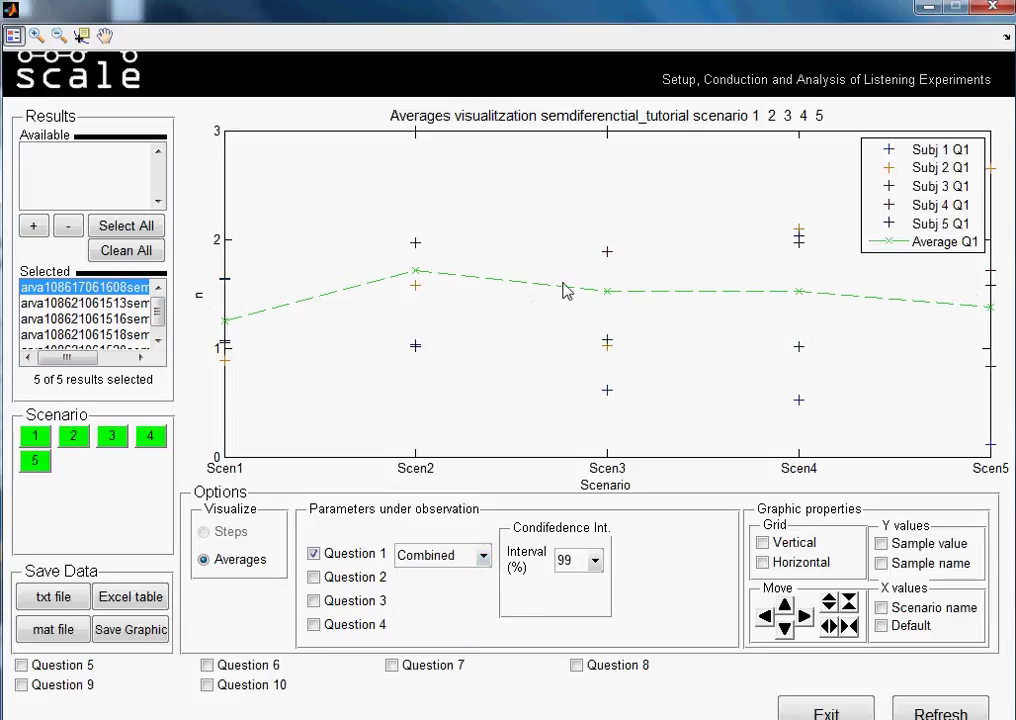
click(483, 555)
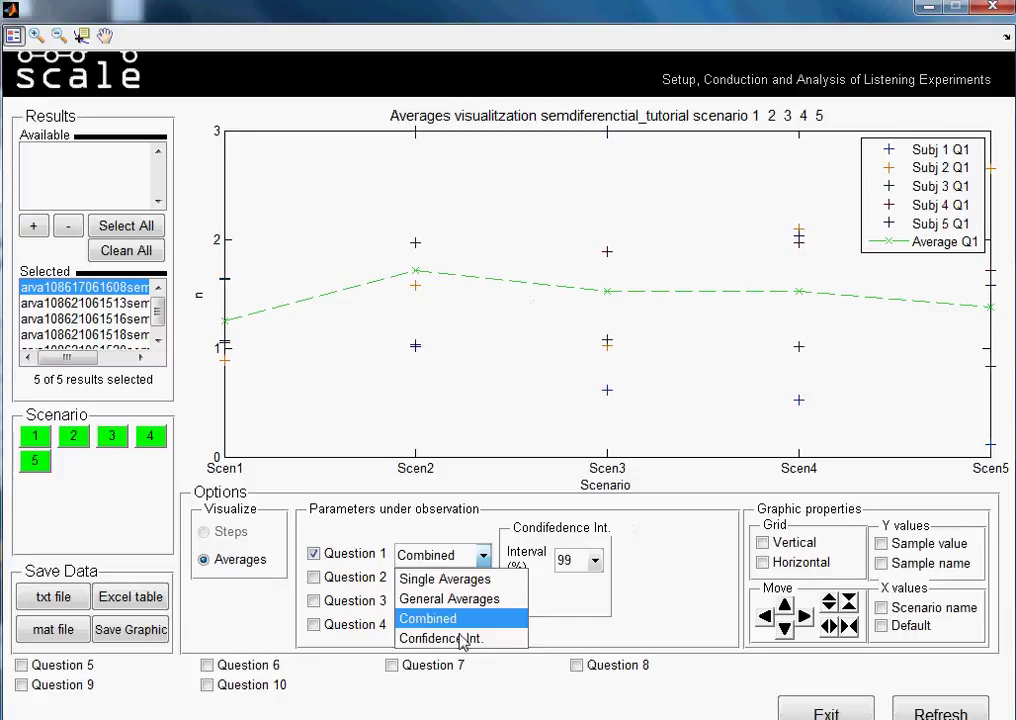
click(453, 642)
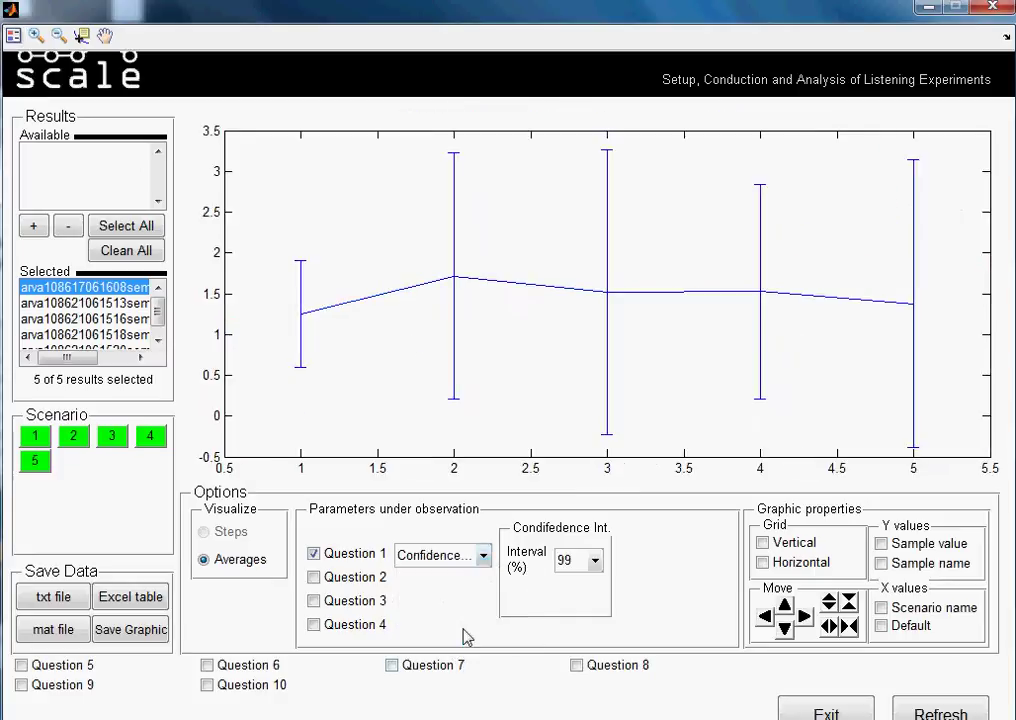
click(594, 563)
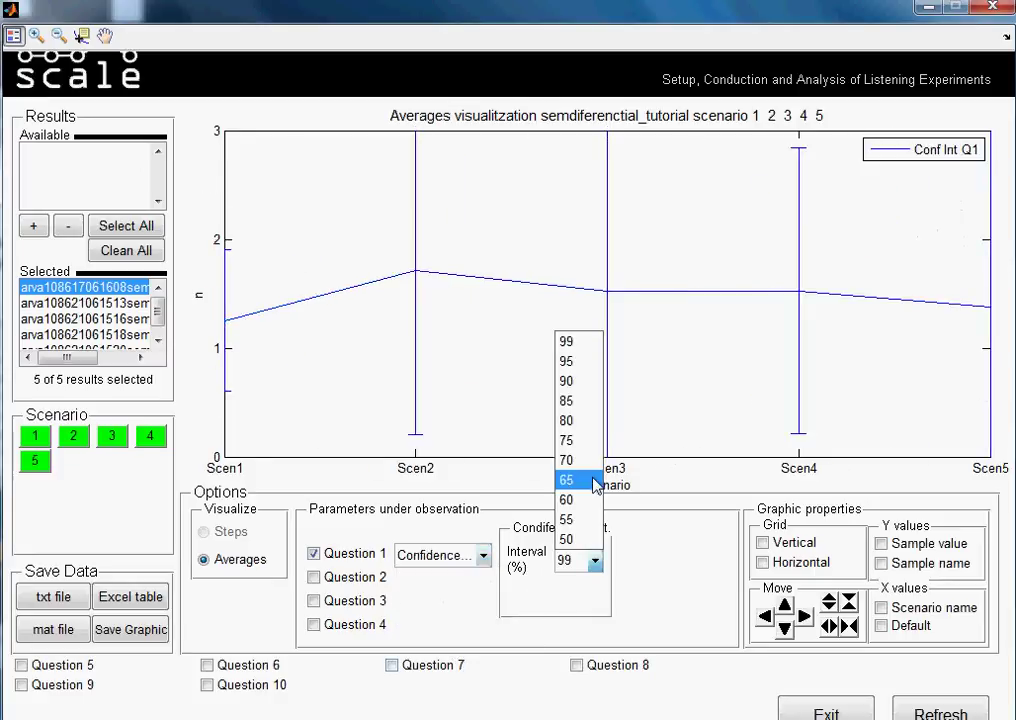
click(592, 410)
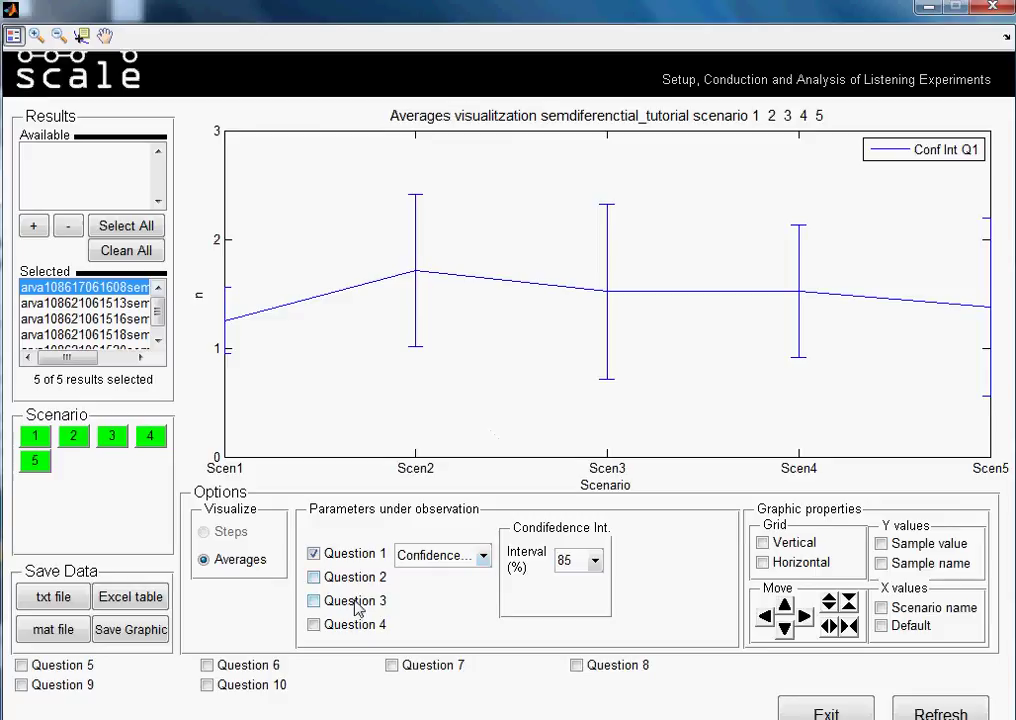
click(484, 556)
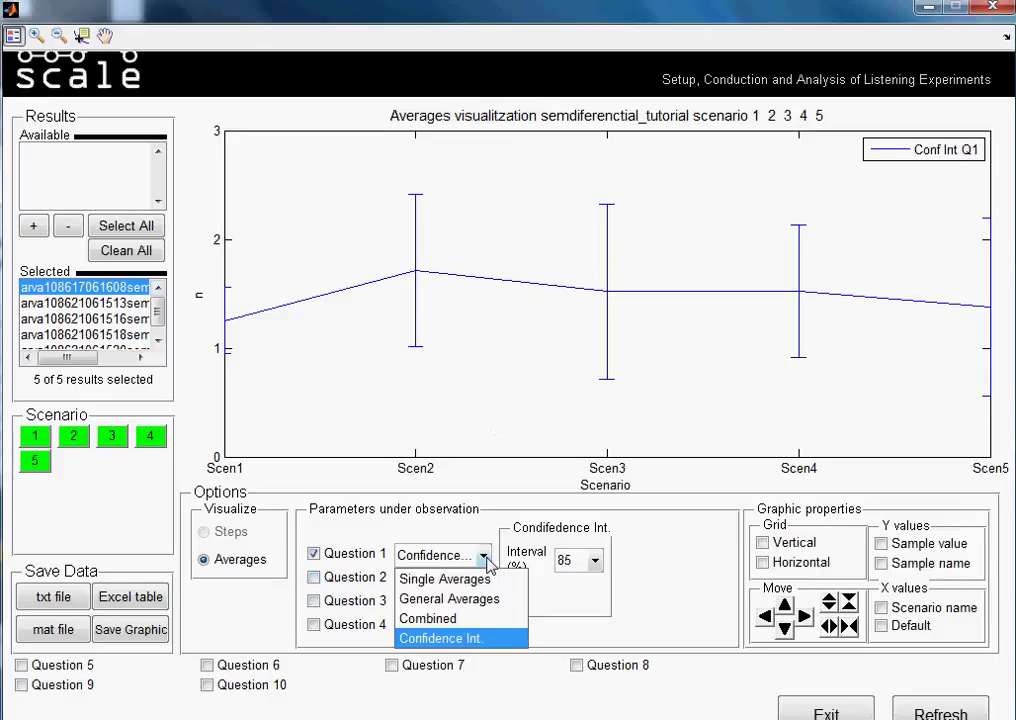
Set Question 1 to Single Averages and add Questions 2, 3 and 4 to the plot
click(463, 580)
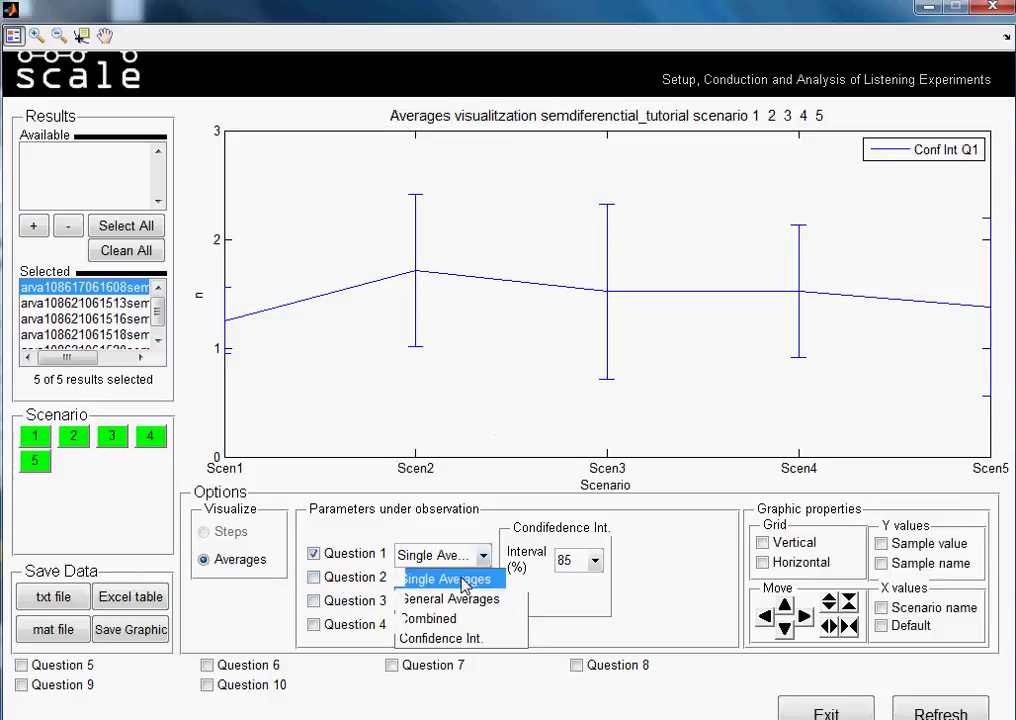
click(313, 578)
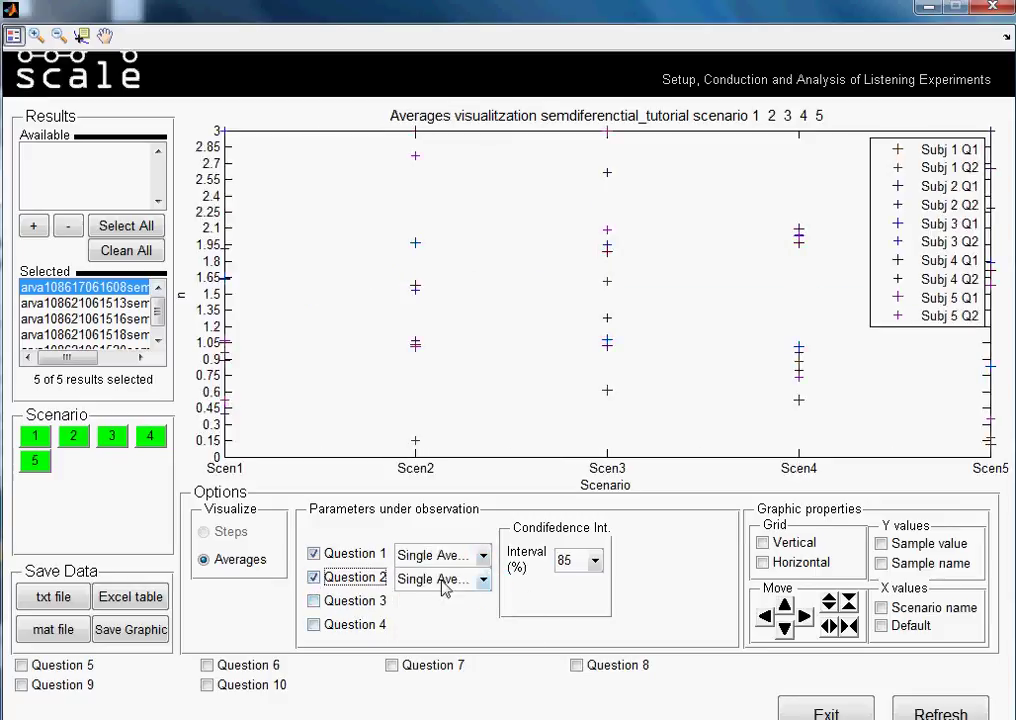
click(314, 602)
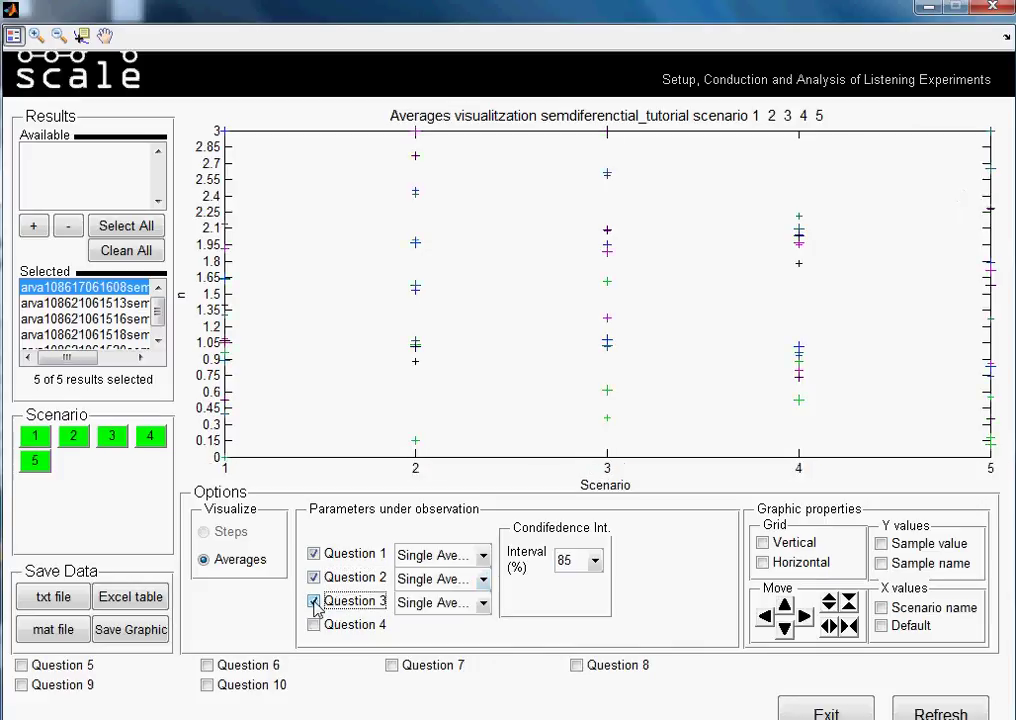
click(315, 625)
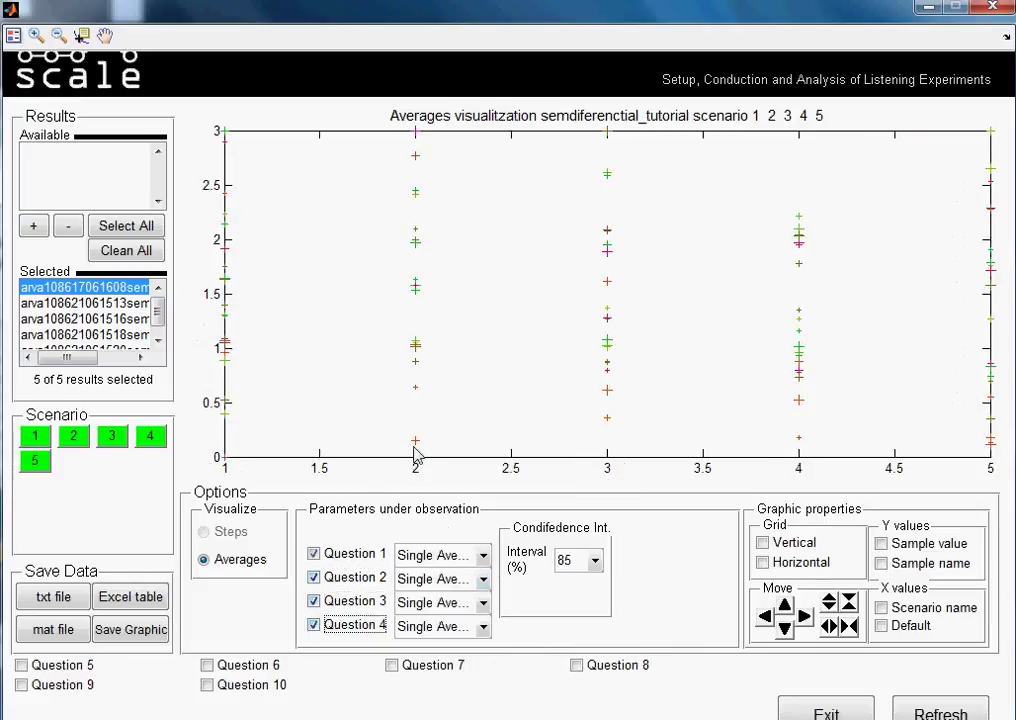
Set Questions 4 and 2 to Combined average lines
click(483, 627)
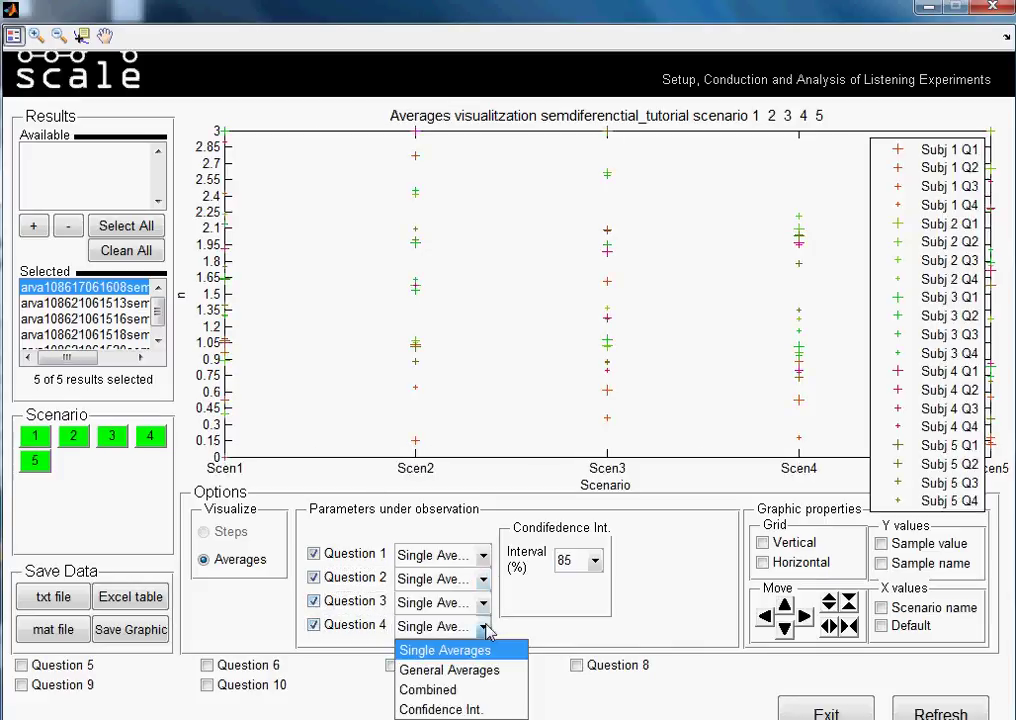
click(460, 689)
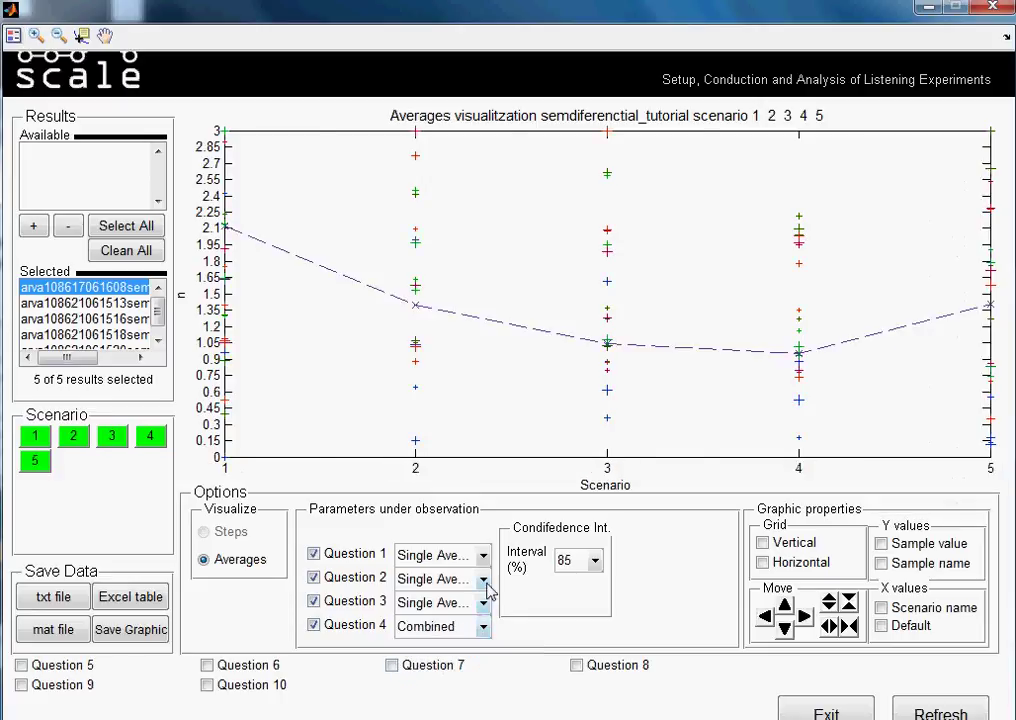
click(483, 580)
click(476, 642)
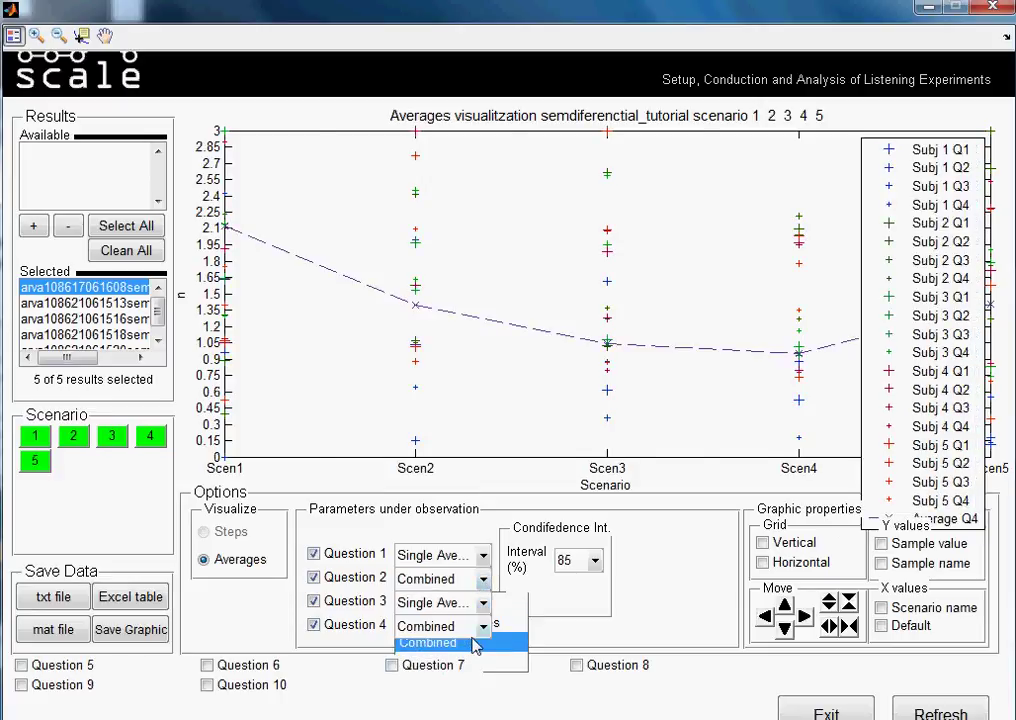
Leave vertical and horizontal grid lines off and save the plot as a graphic in Figure 1
click(764, 543)
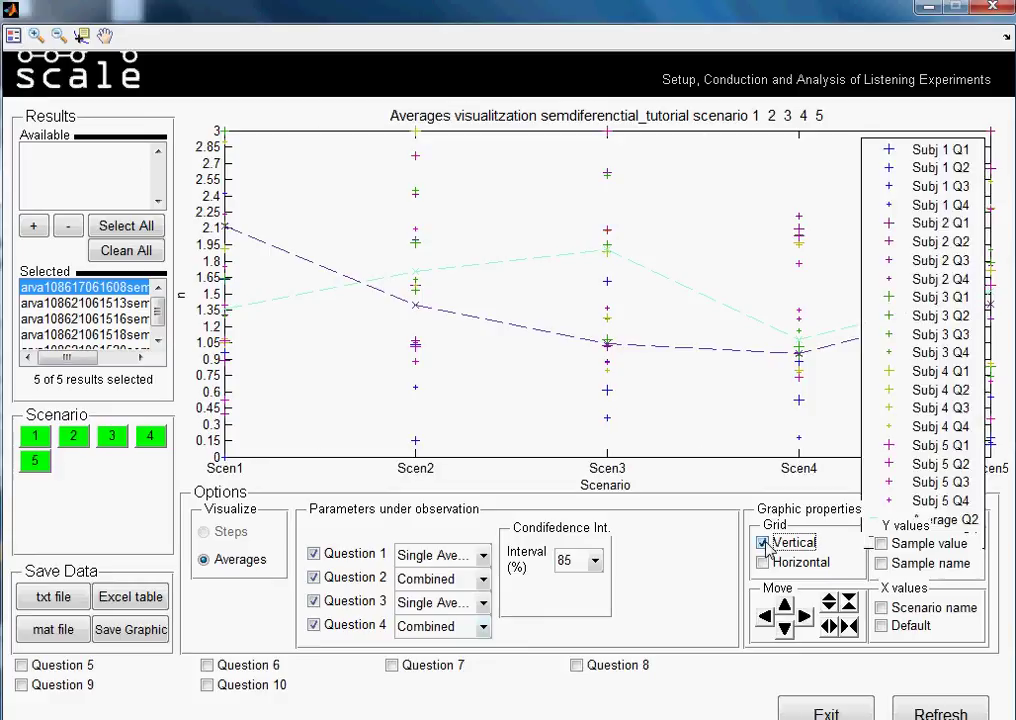
click(764, 543)
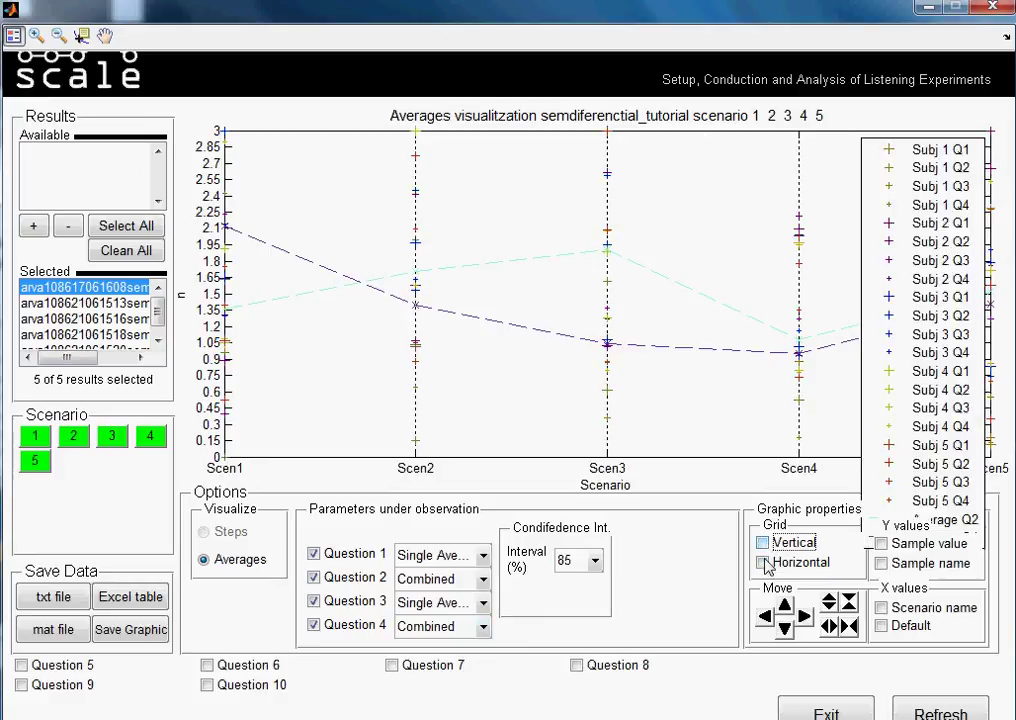
click(764, 563)
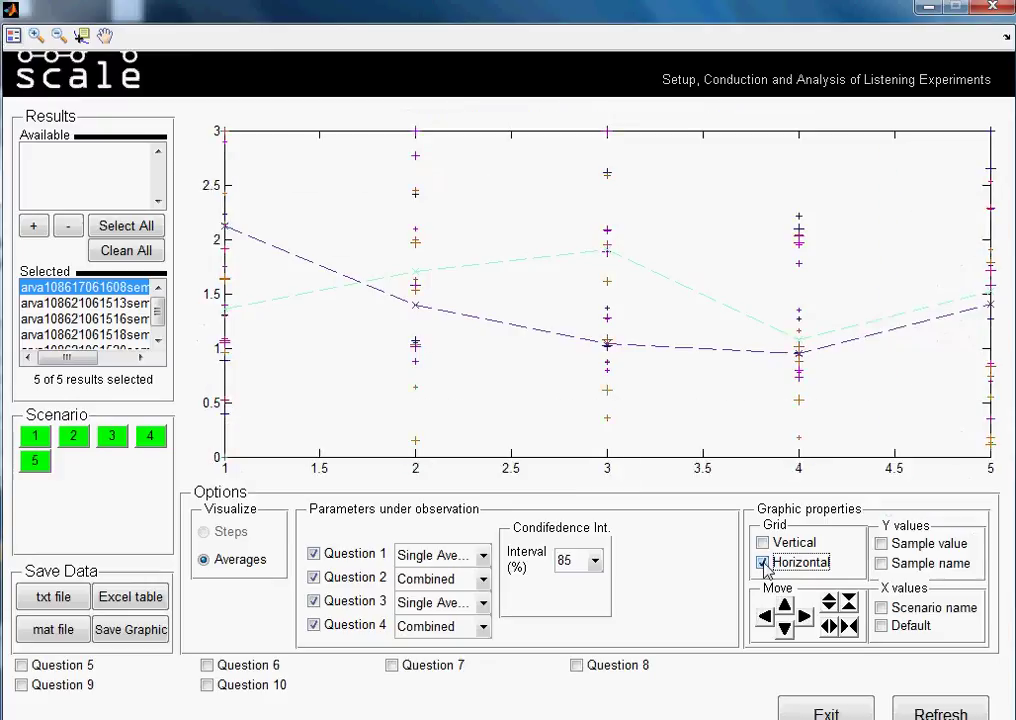
click(764, 563)
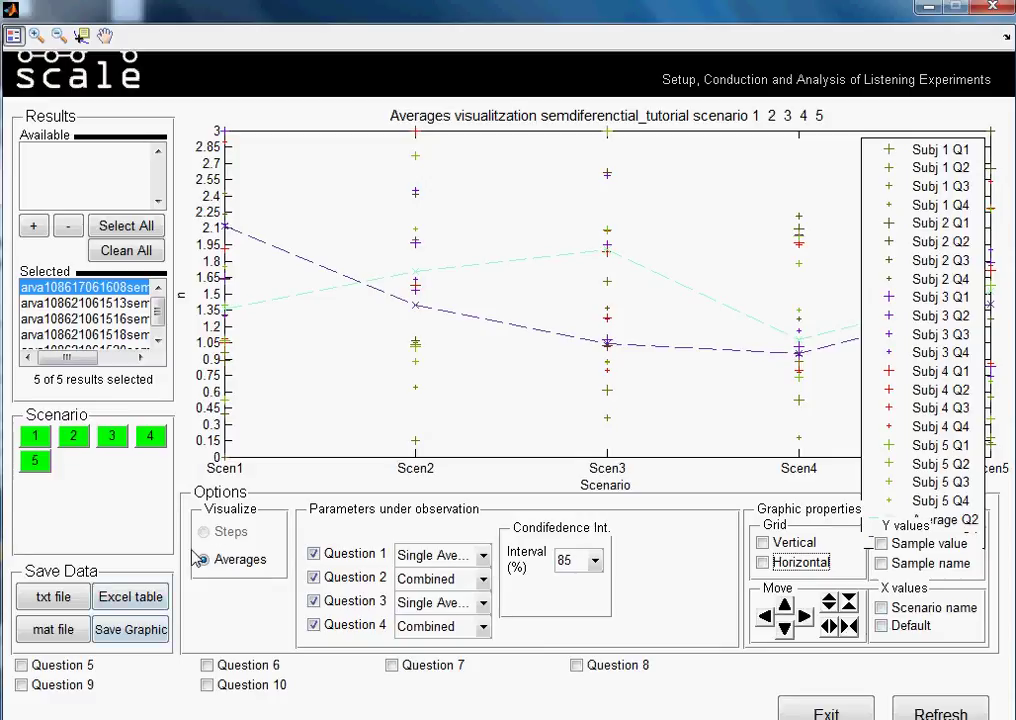
click(148, 634)
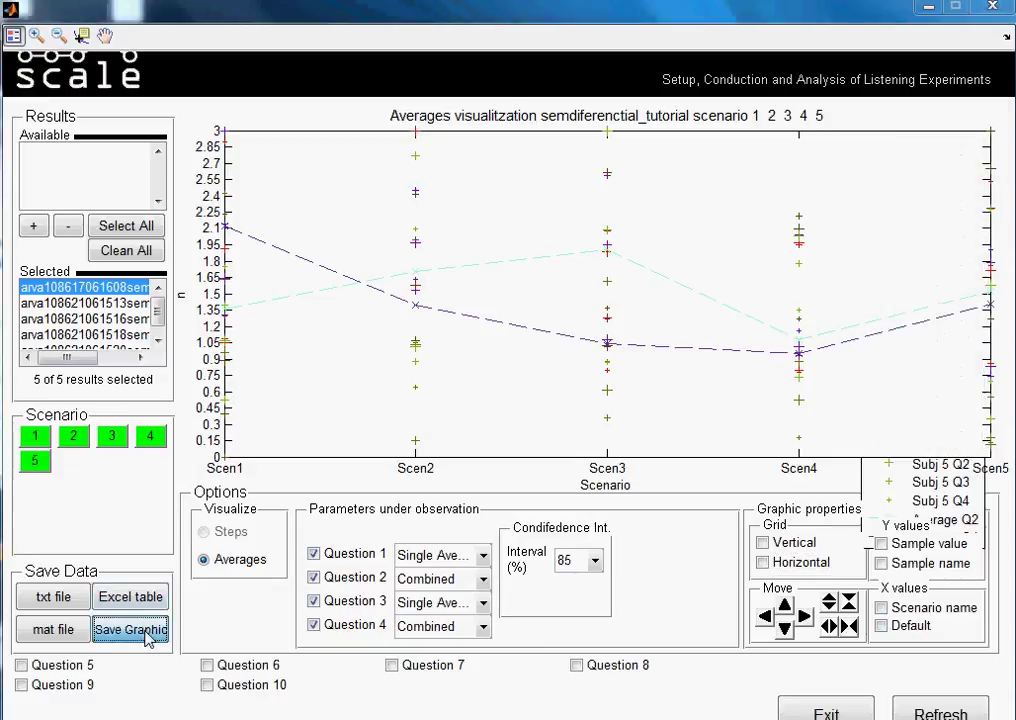